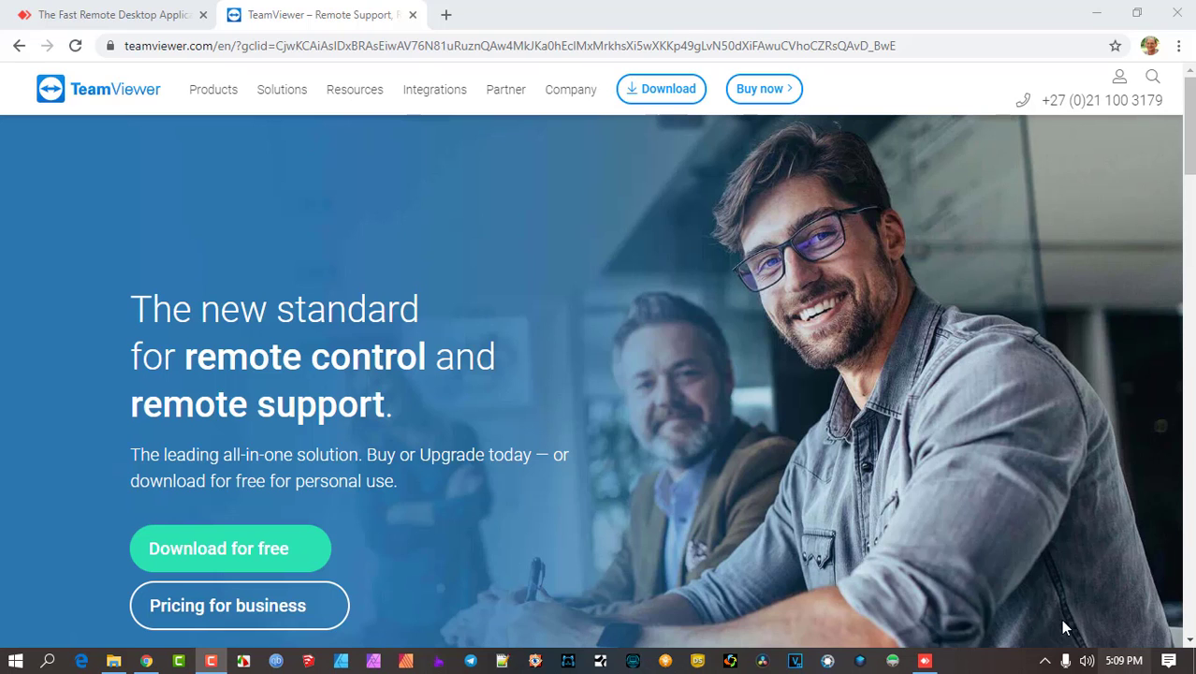
Step: Look over the TeamViewer home page, from the free download and business pricing options down to the Secure, Connected Workplace section
scroll(1030, 599, down, 1)
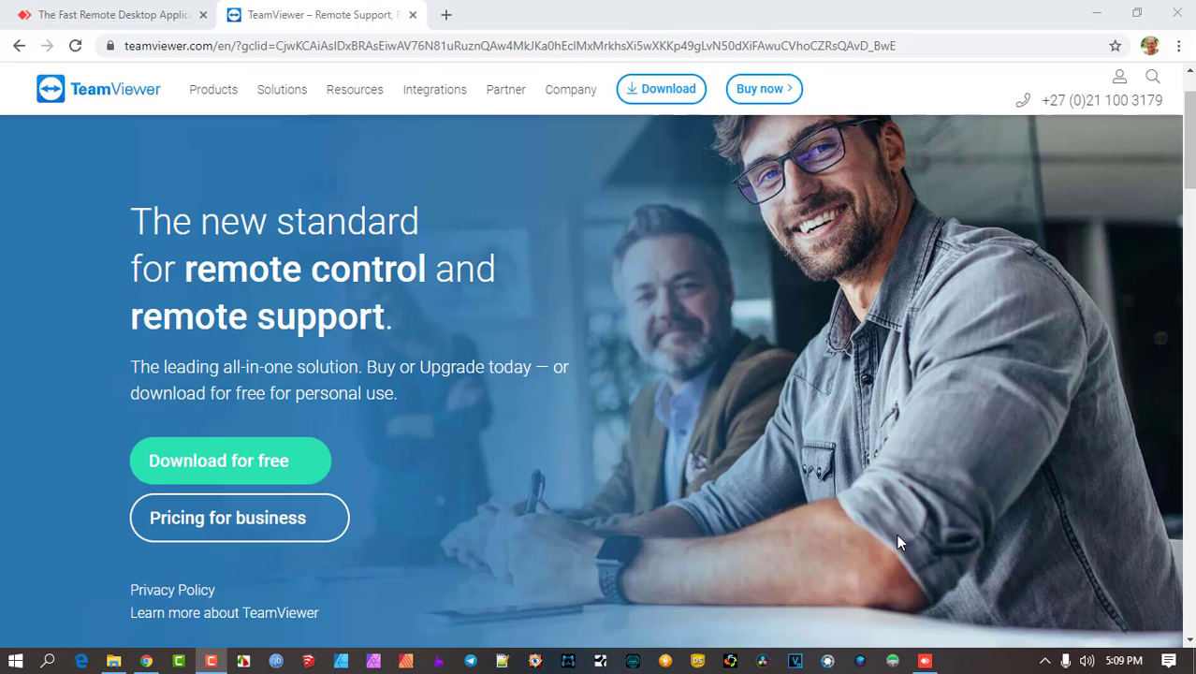
scroll(898, 536, up, 1)
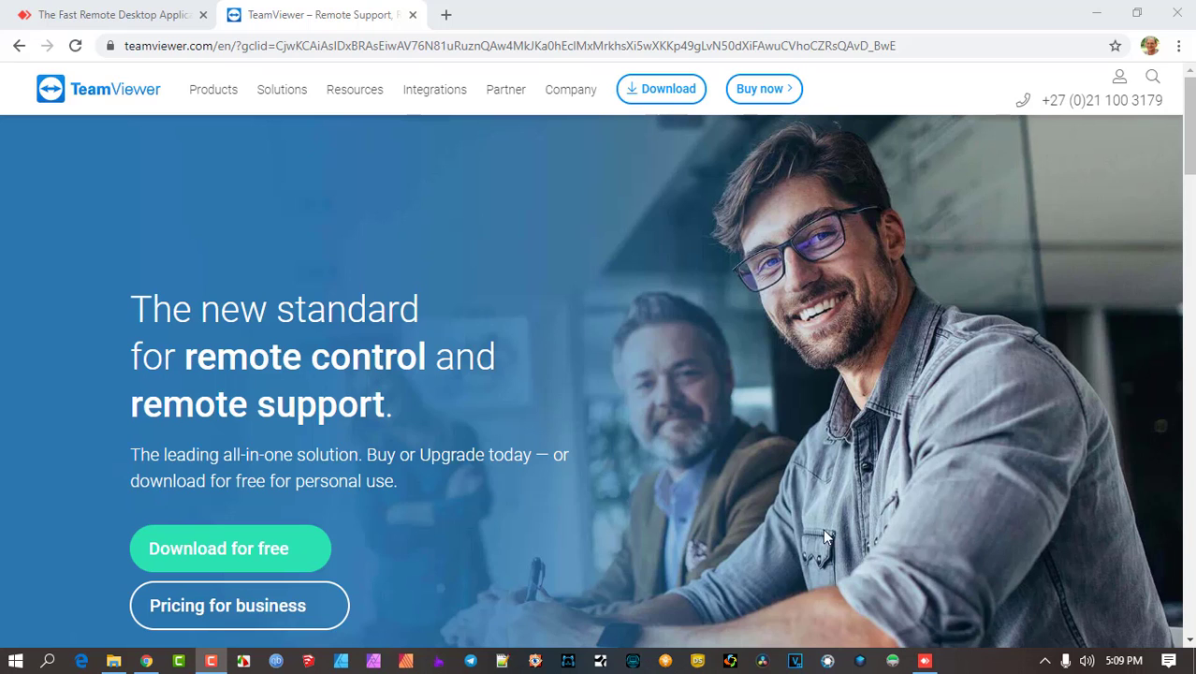
scroll(814, 516, down, 2)
scroll(820, 519, up, 2)
scroll(845, 515, down, 2)
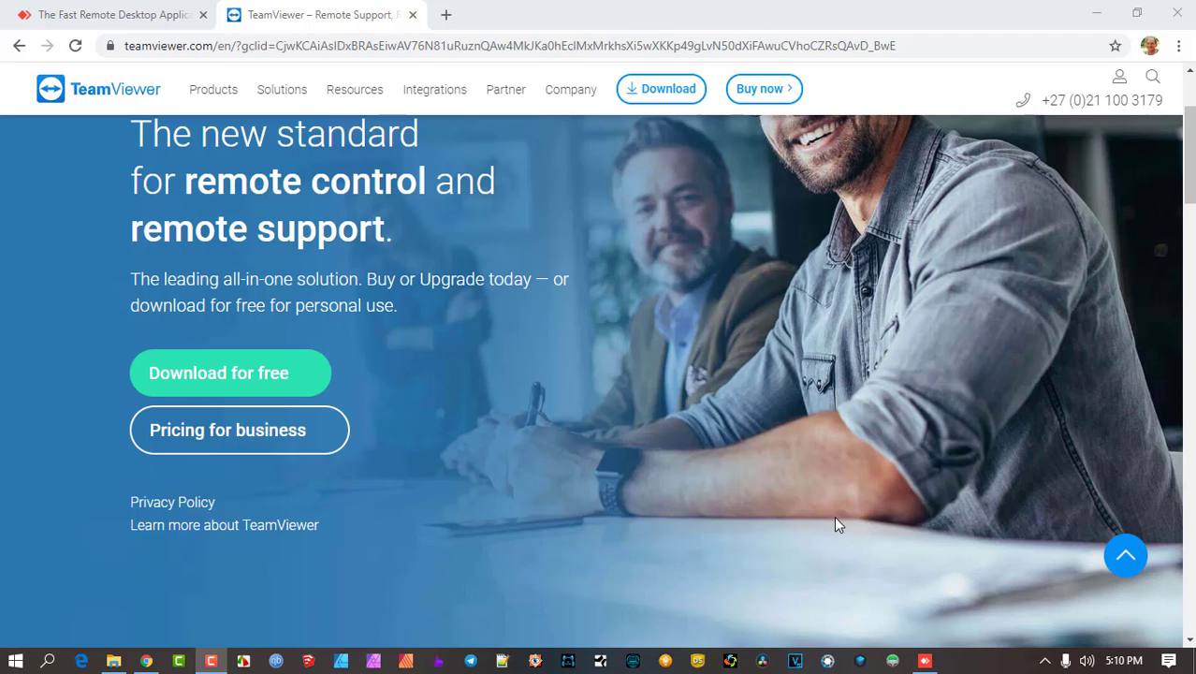
scroll(712, 459, up, 2)
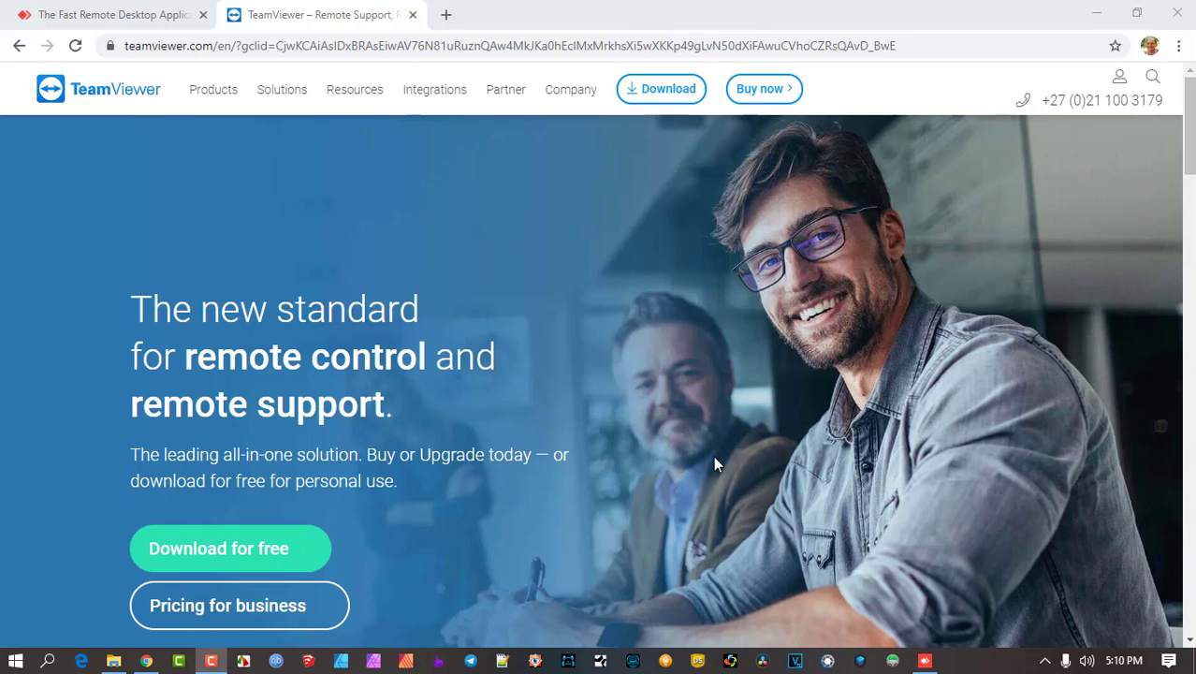
scroll(811, 404, down, 1)
scroll(810, 412, down, 1)
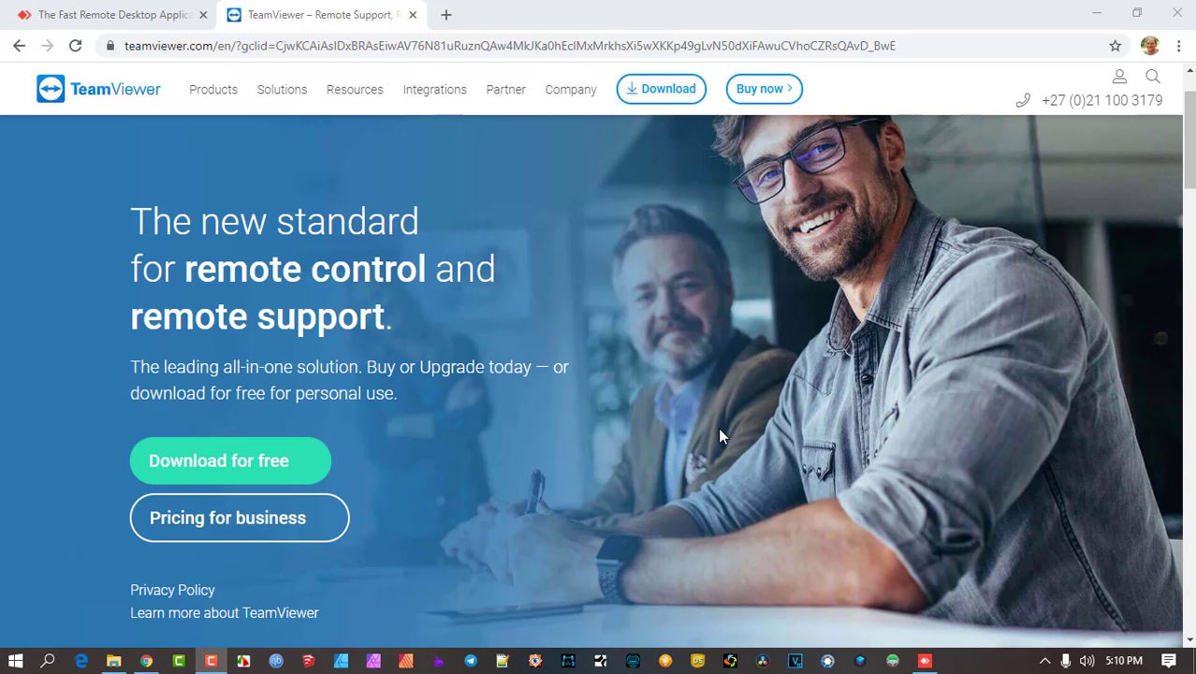
scroll(731, 420, down, 4)
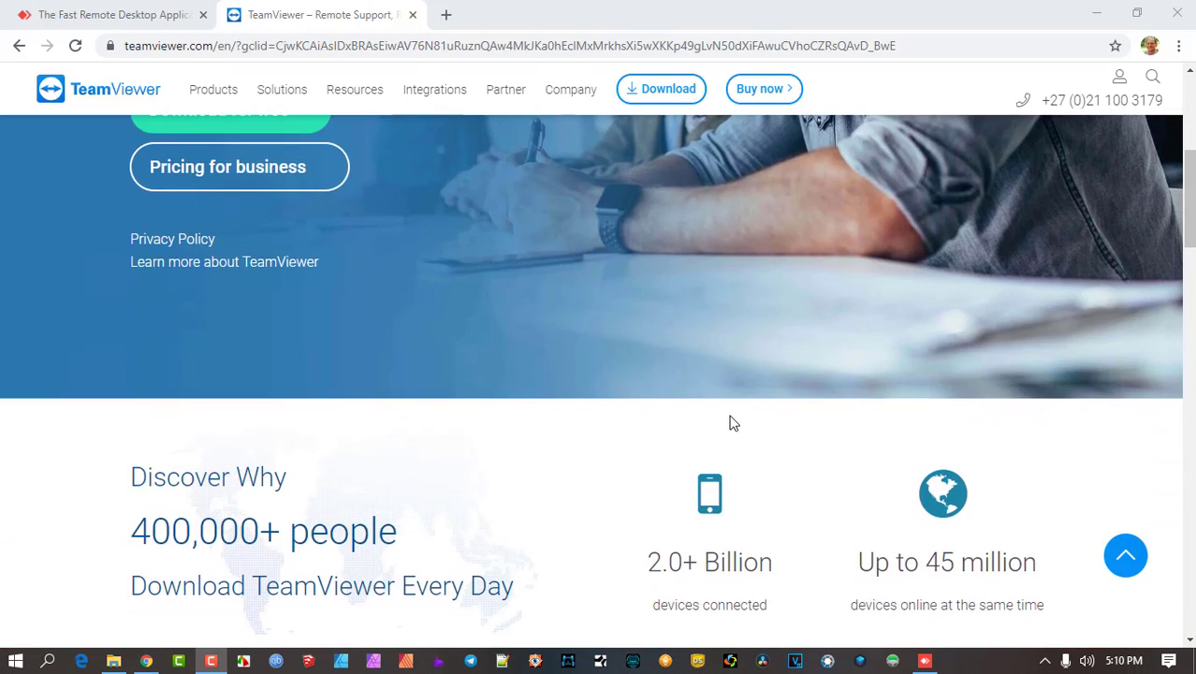
scroll(733, 423, down, 3)
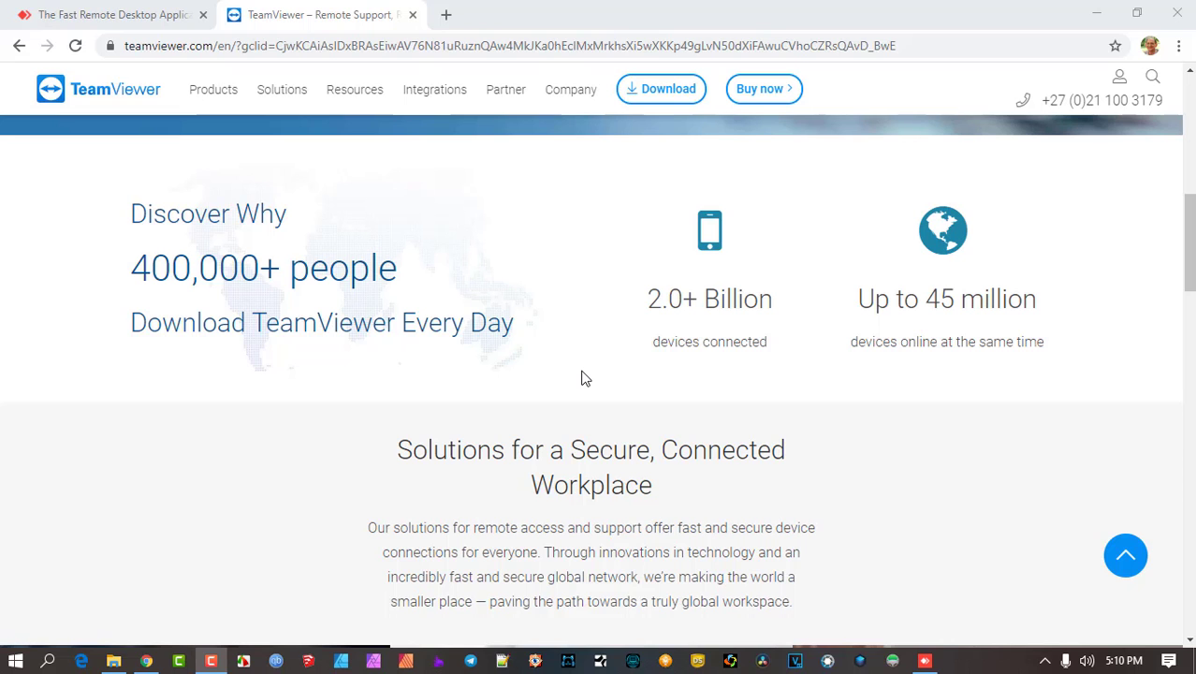
scroll(676, 338, up, 8)
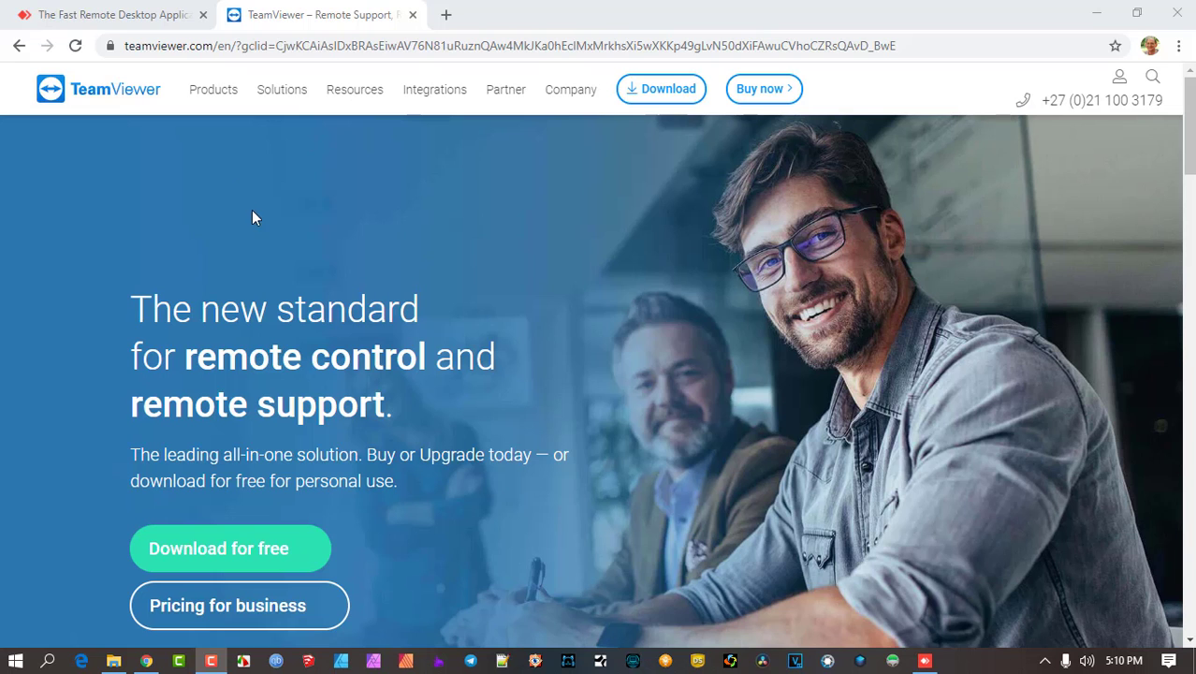
scroll(340, 218, down, 2)
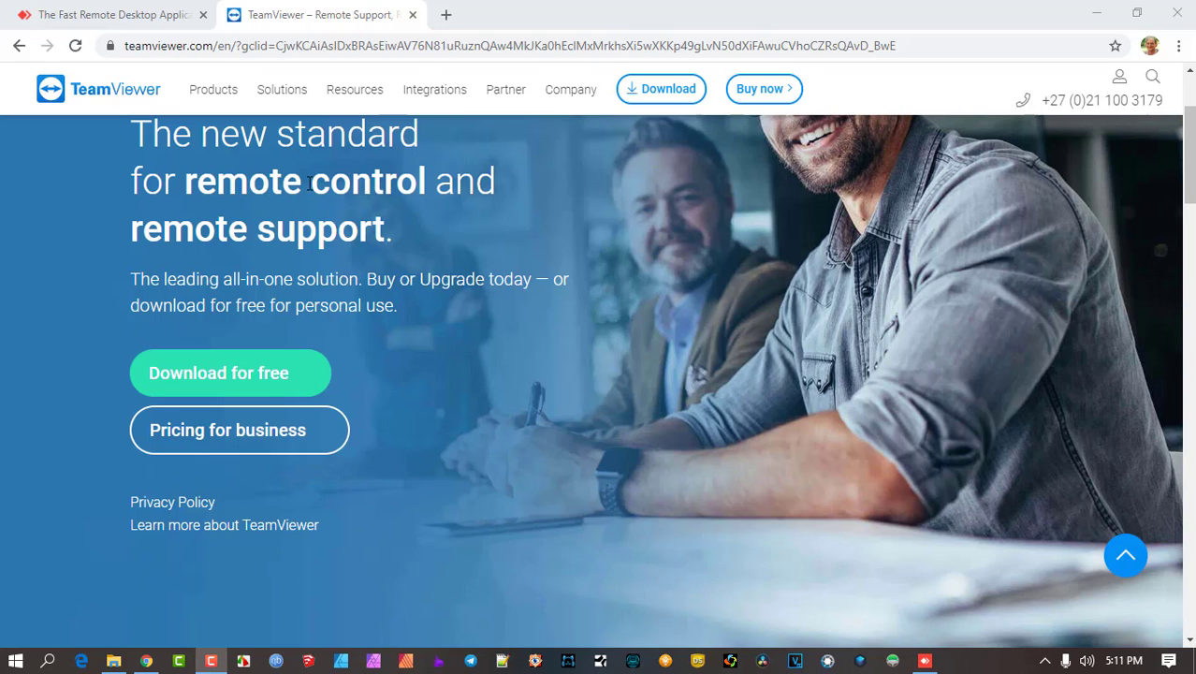
scroll(266, 208, up, 1)
scroll(267, 210, up, 1)
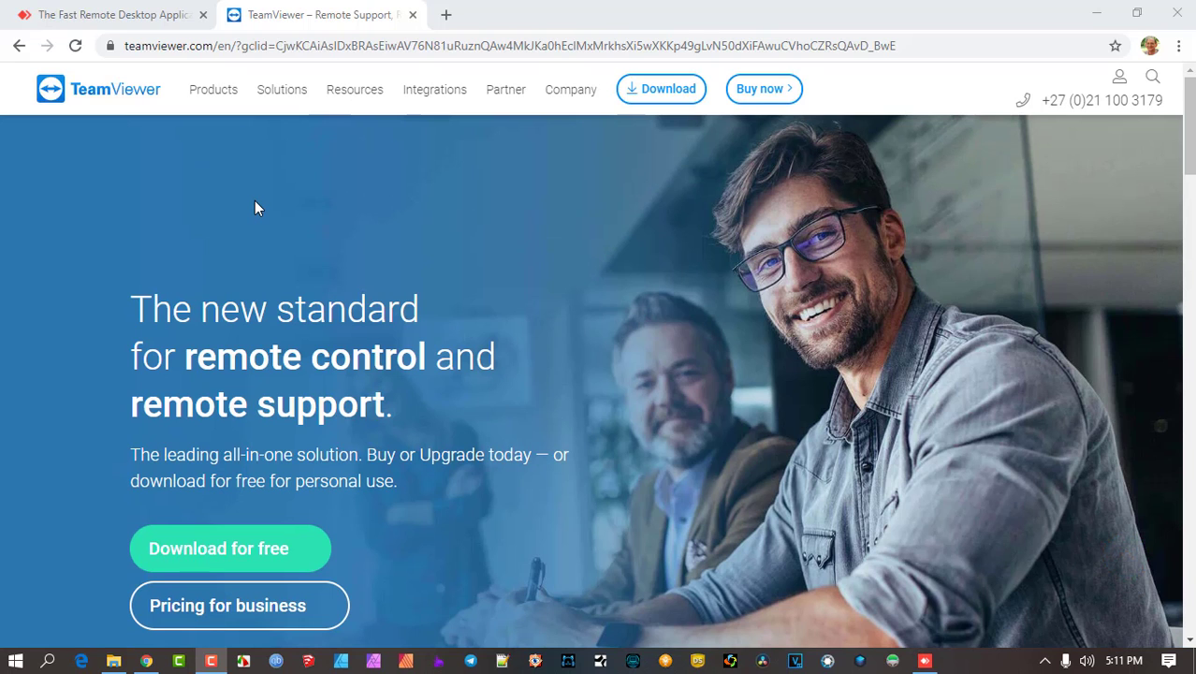
Step: Switch to the AnyDesk website and look over the introduction and download options on its home page
click(150, 20)
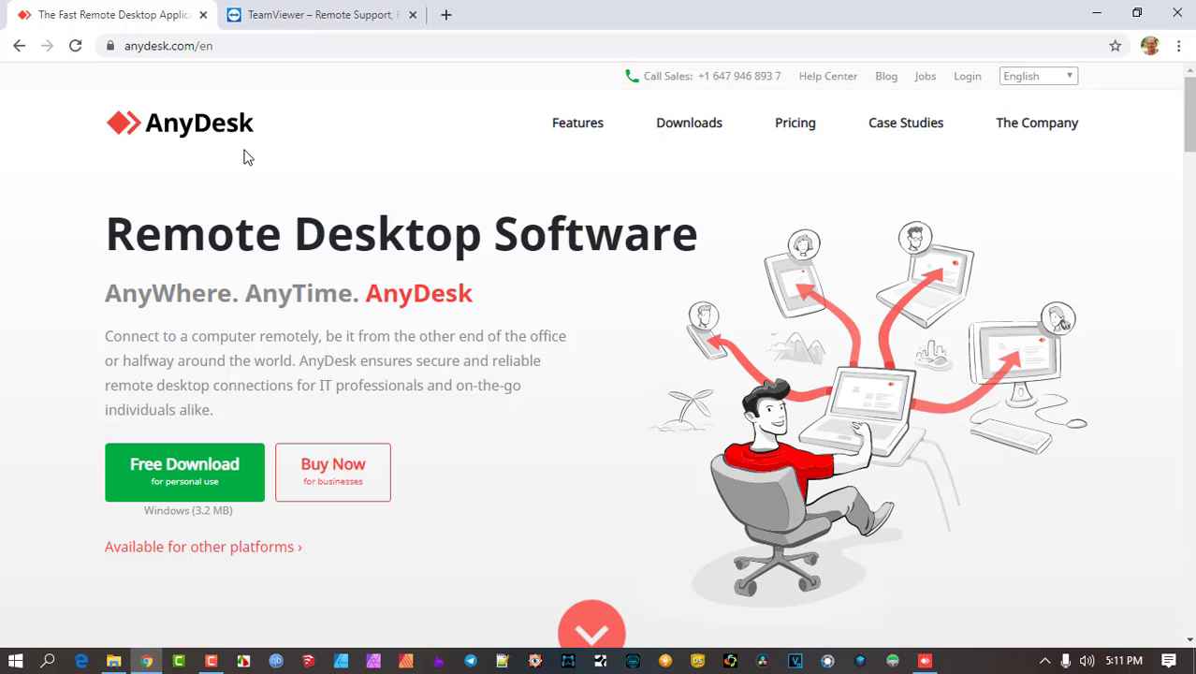
scroll(409, 142, down, 2)
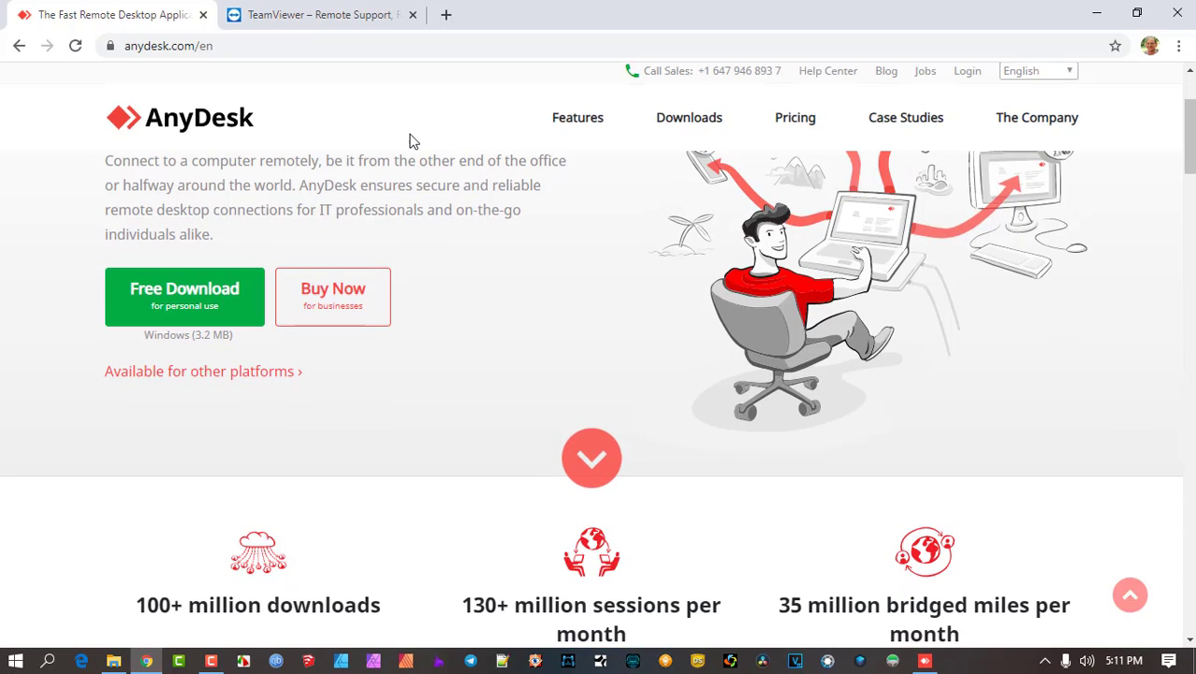
scroll(578, 265, up, 2)
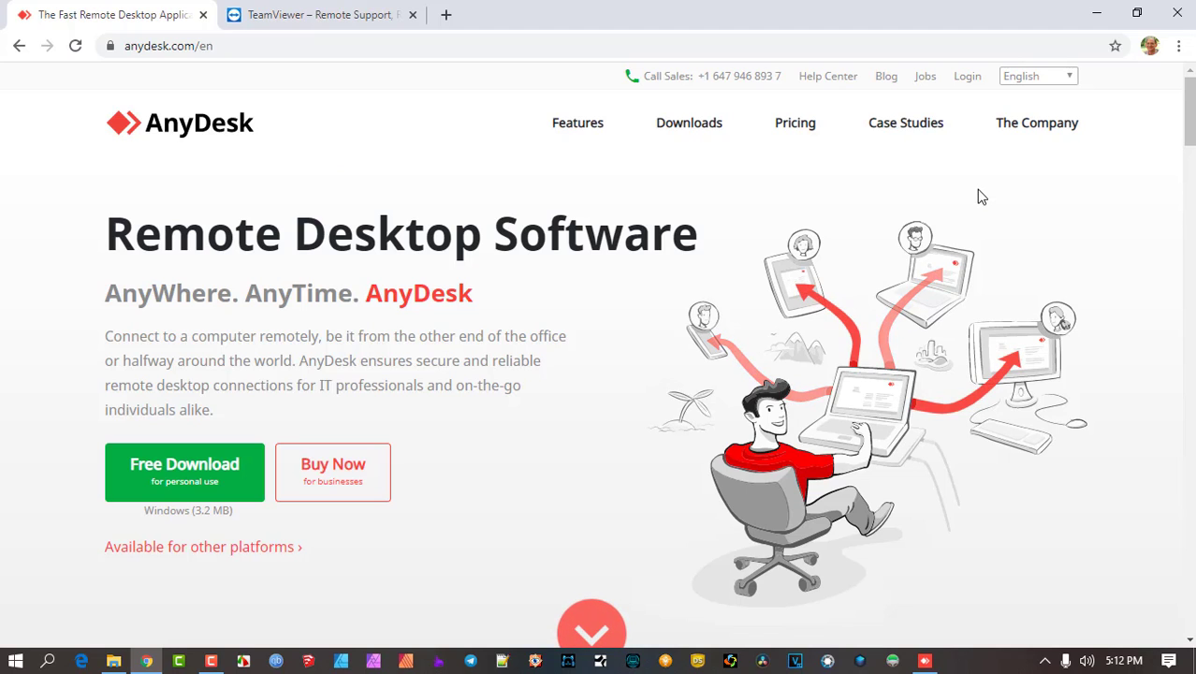
Step: Open AnyDesk's company page and highlight "Germany in 2014" in The Story Behind AnyDesk
click(1043, 133)
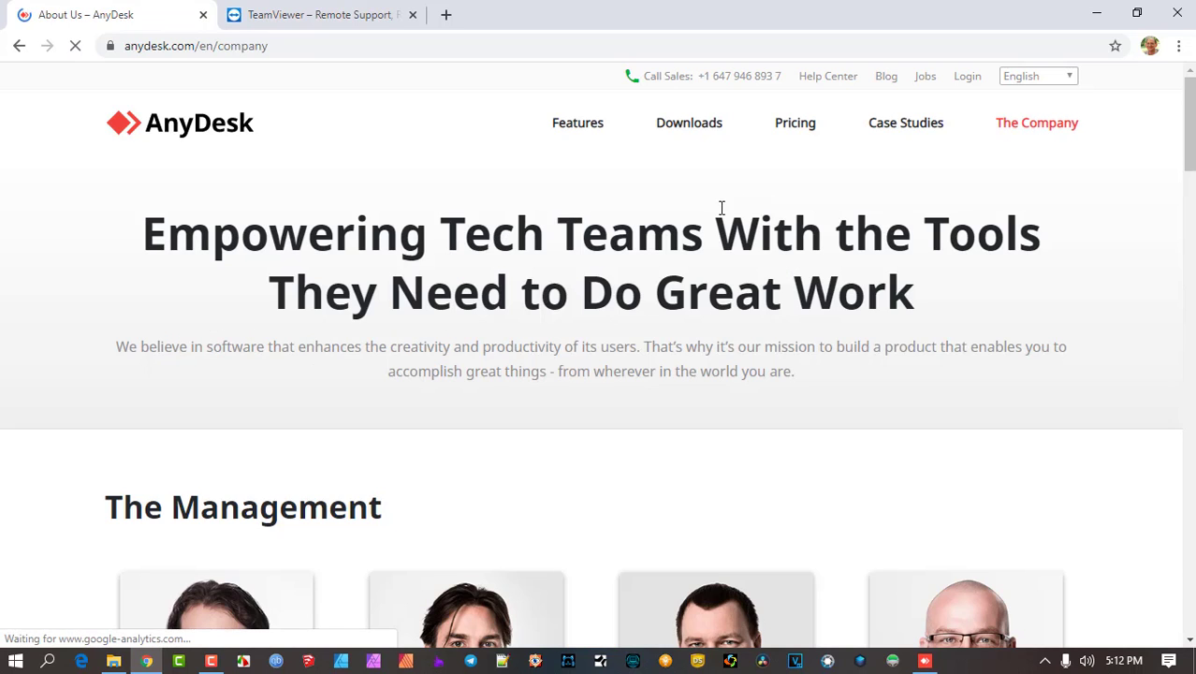
scroll(723, 215, down, 6)
scroll(803, 246, down, 3)
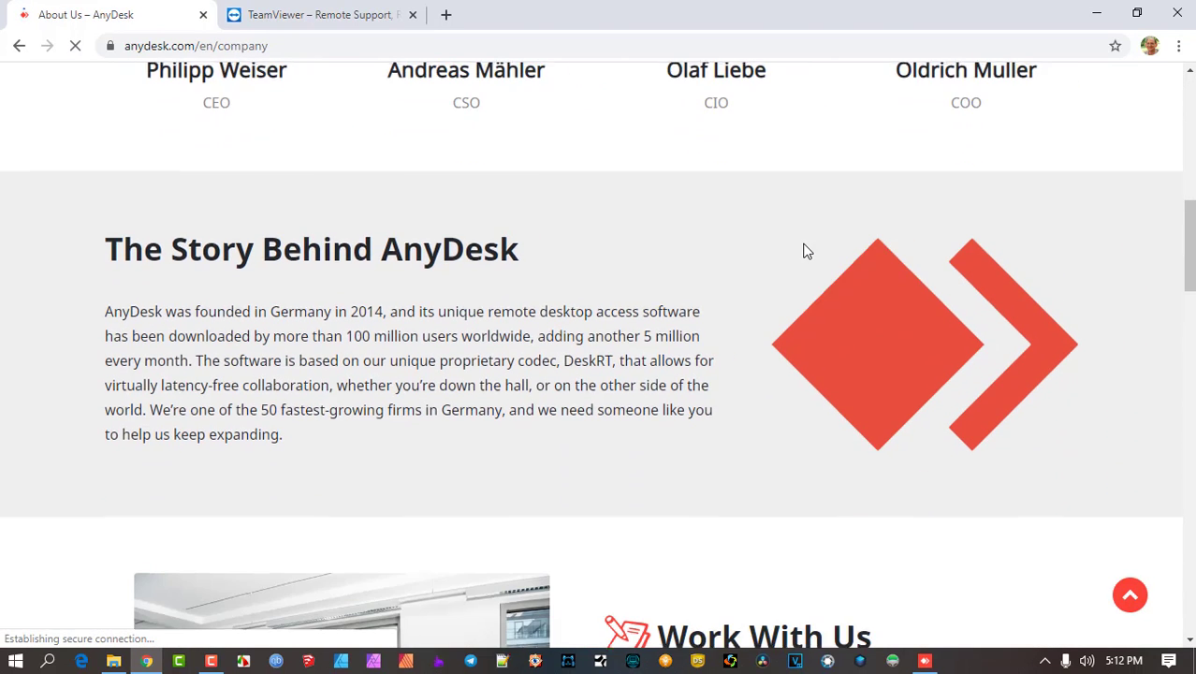
scroll(711, 248, down, 2)
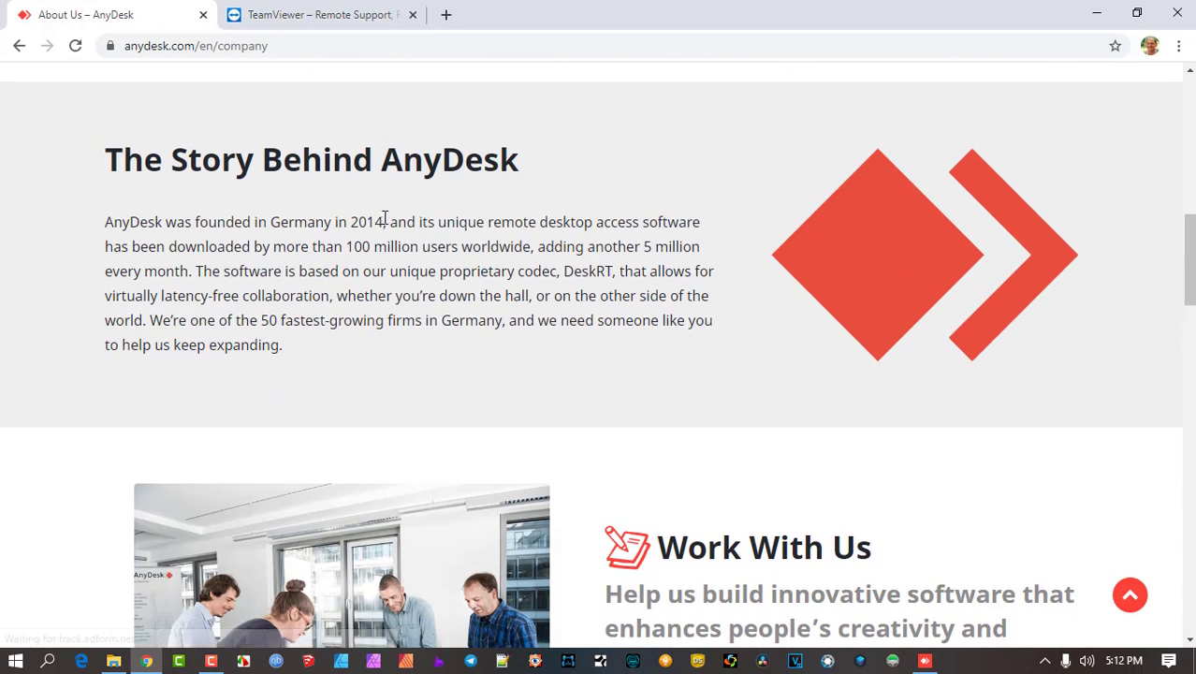
drag(383, 222, 267, 219)
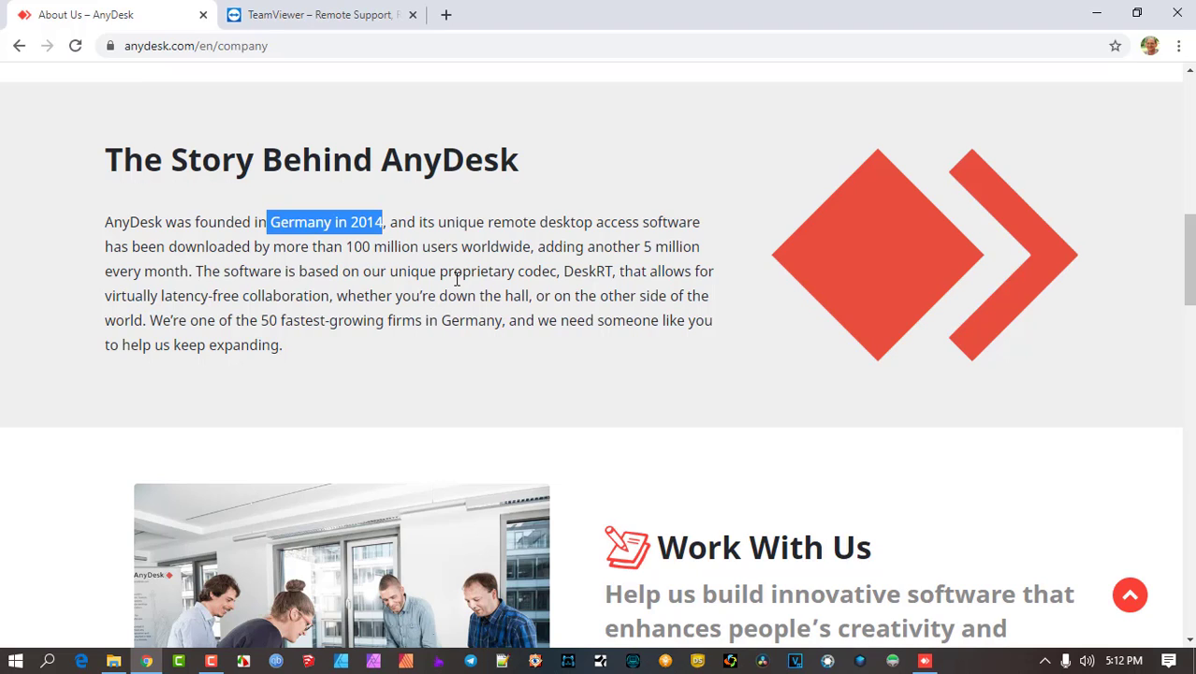
Step: Highlight the phrase "proprietary codec, DeskRT" in the AnyDesk story, clear the selection and look over the rest of the company page
drag(390, 272, 614, 273)
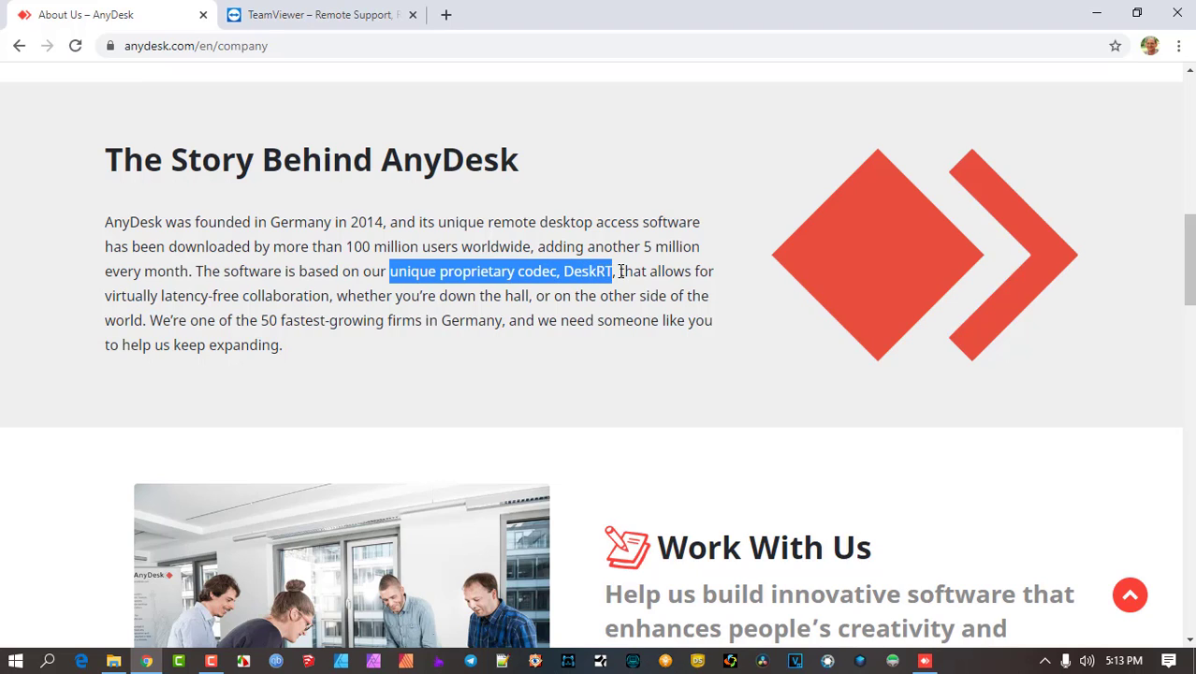
click(621, 272)
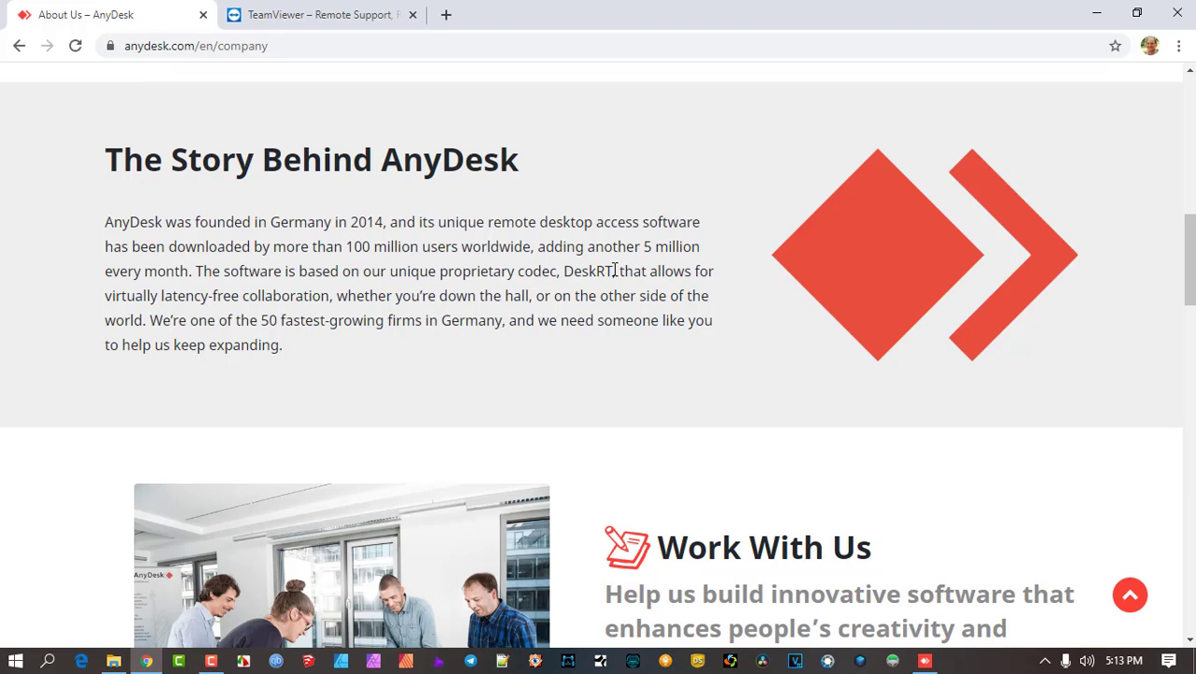
drag(613, 271, 439, 278)
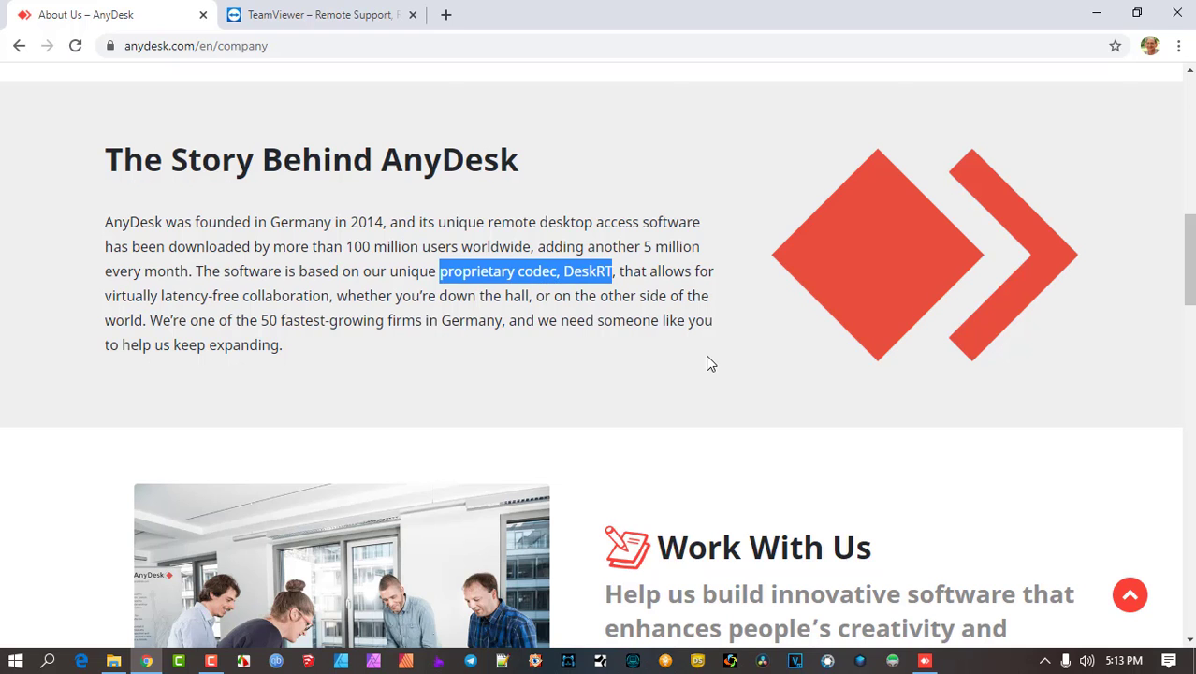
scroll(571, 346, down, 2)
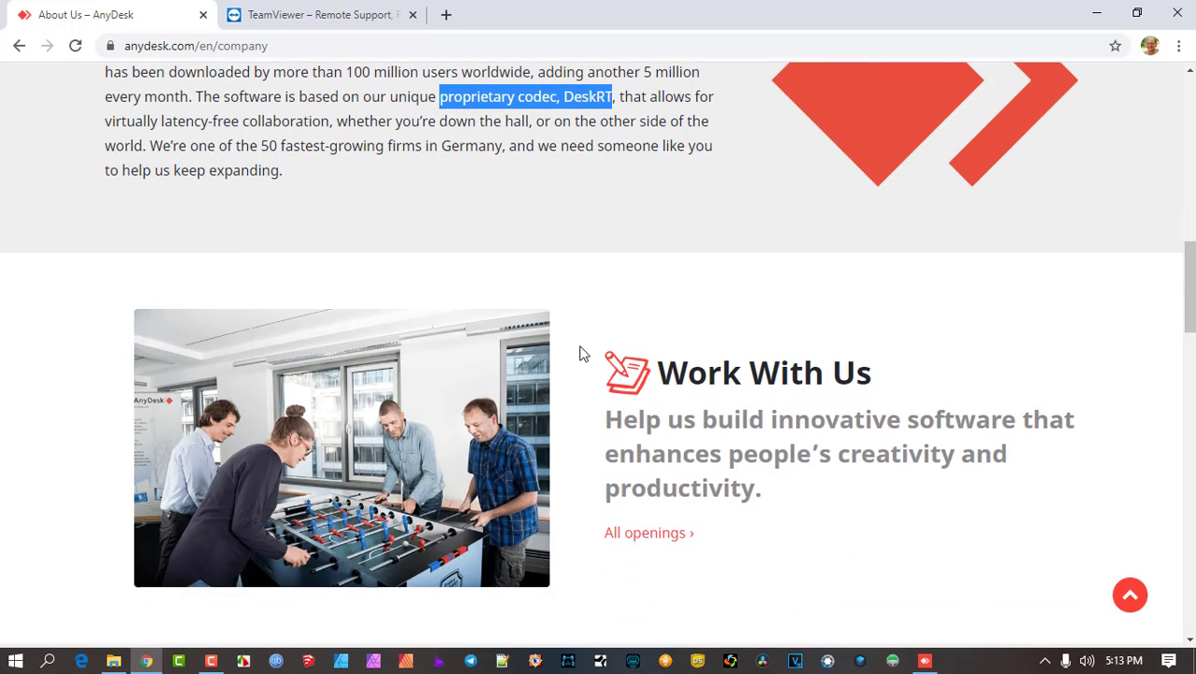
scroll(604, 354, up, 2)
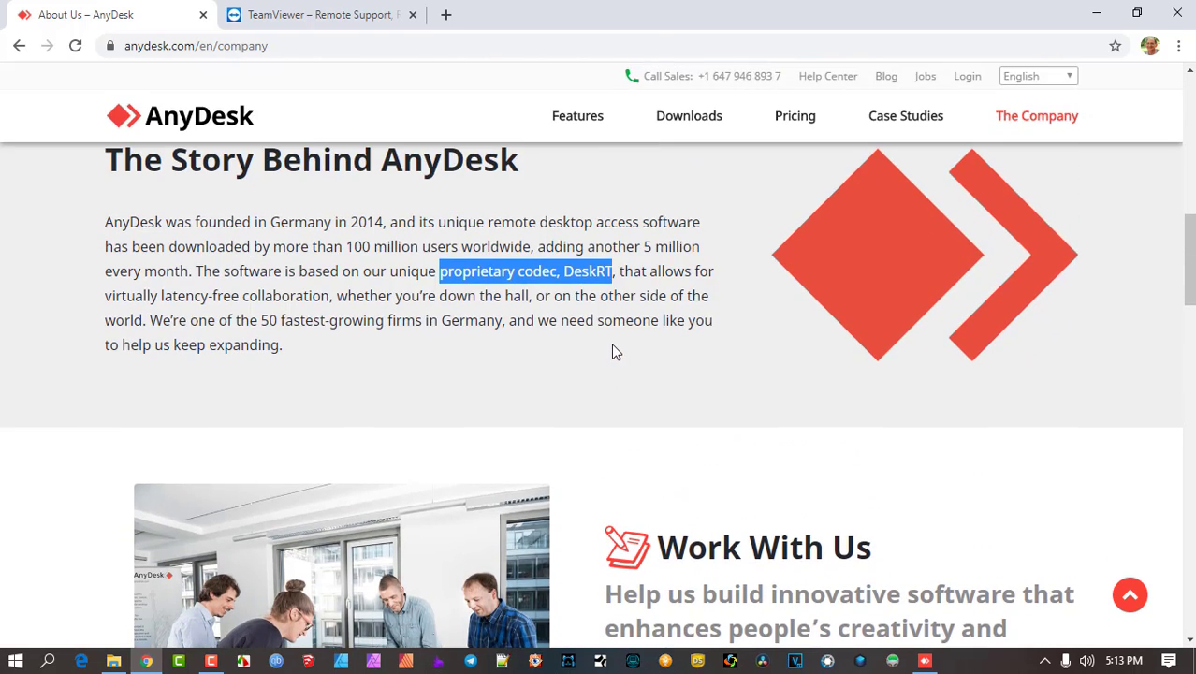
click(687, 280)
scroll(704, 265, up, 5)
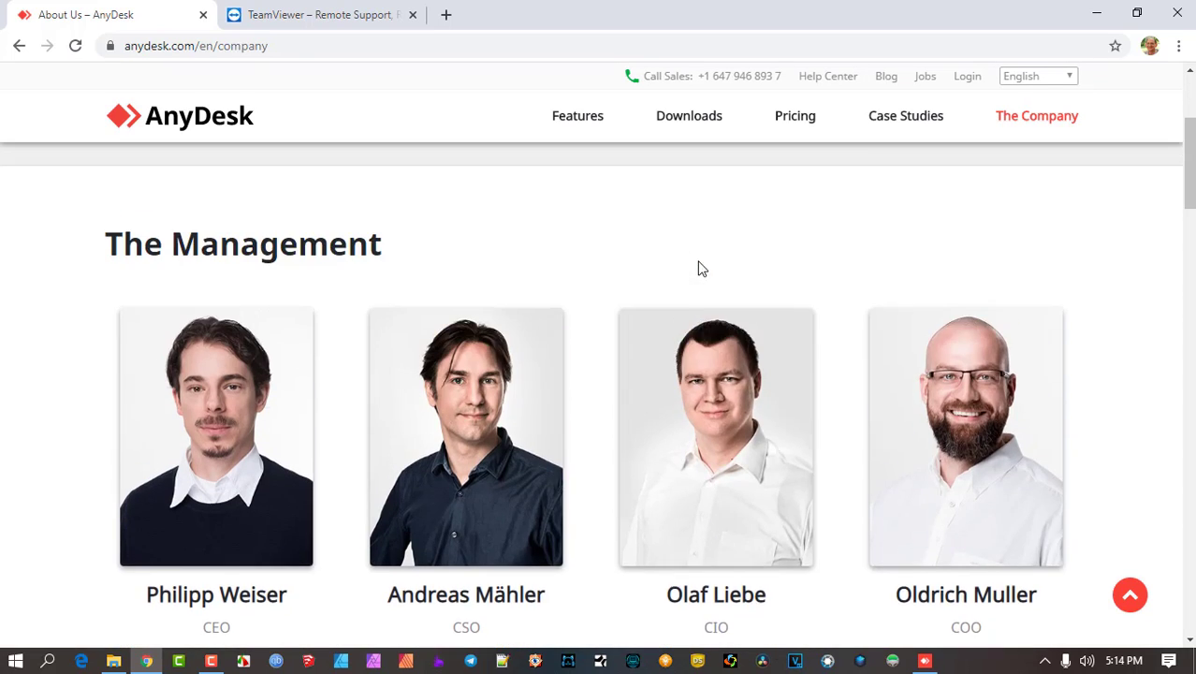
scroll(702, 267, down, 5)
scroll(697, 272, up, 10)
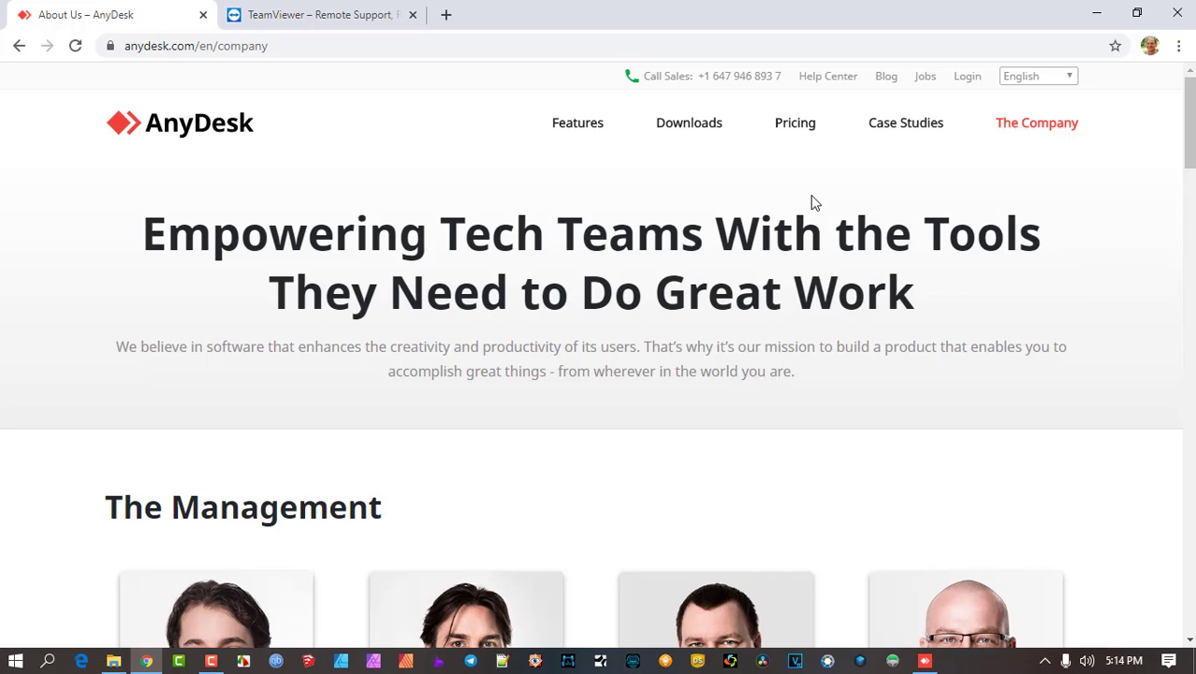
Step: Open the AnyDesk downloads page and examine the supported platforms and the feature list for Windows
click(690, 125)
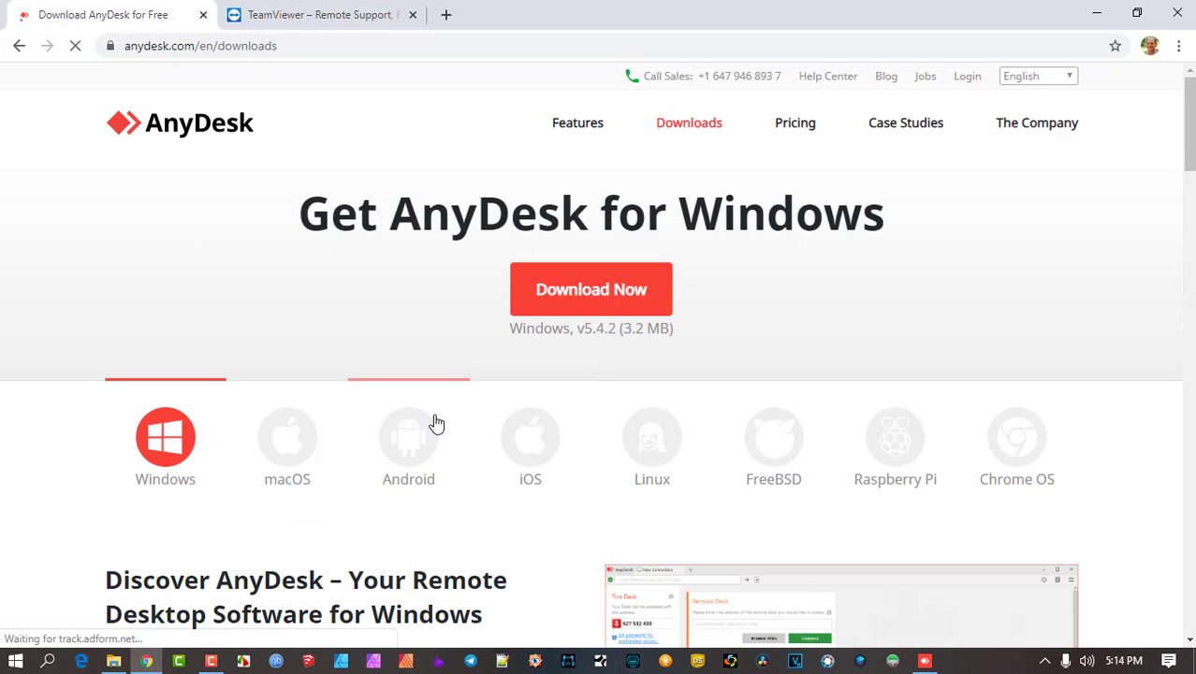
scroll(435, 422, down, 1)
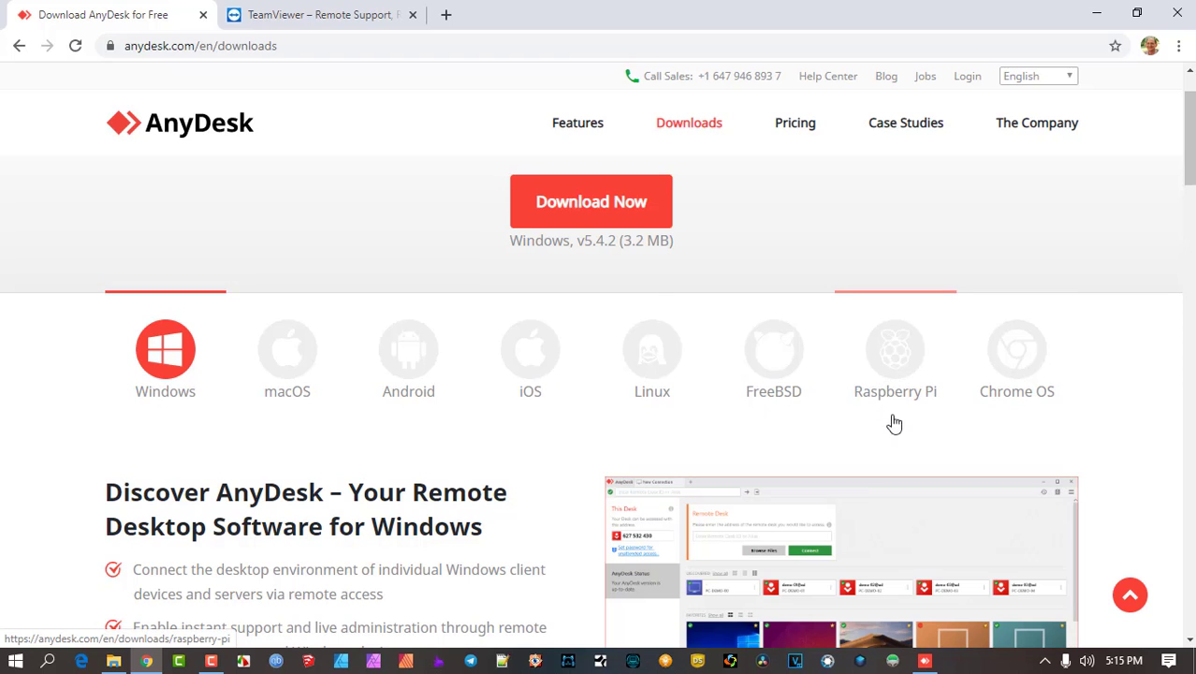
scroll(38, 271, down, 3)
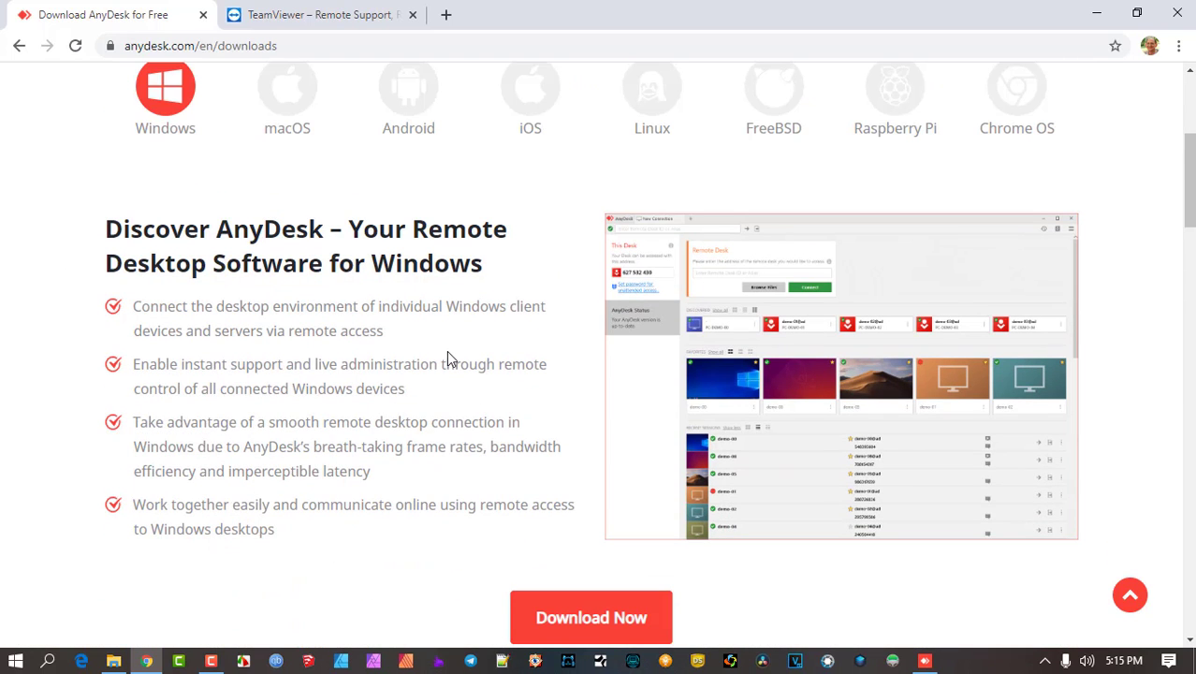
scroll(449, 355, up, 1)
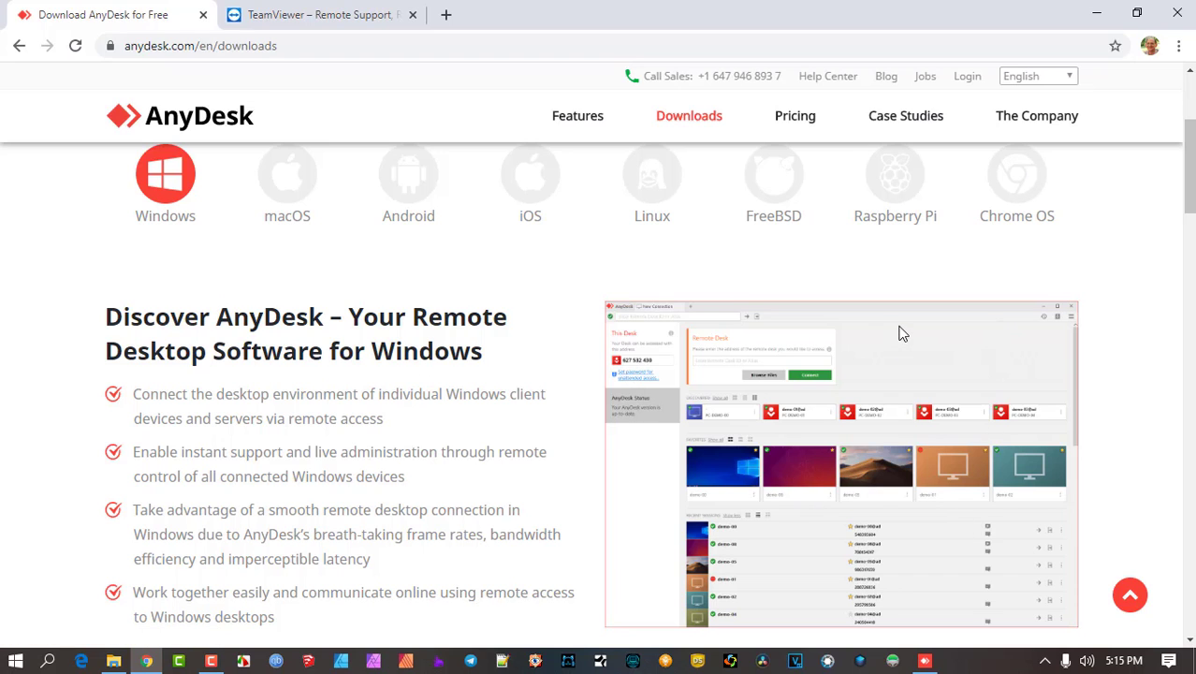
scroll(1086, 326, down, 2)
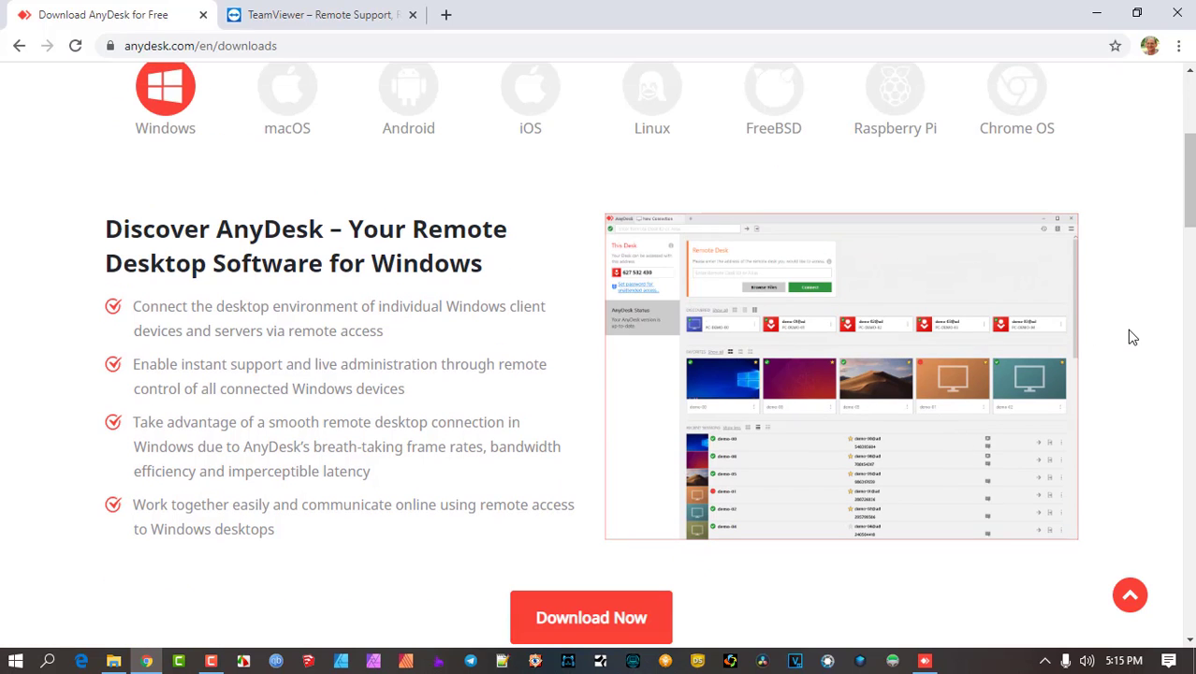
scroll(1134, 340, down, 2)
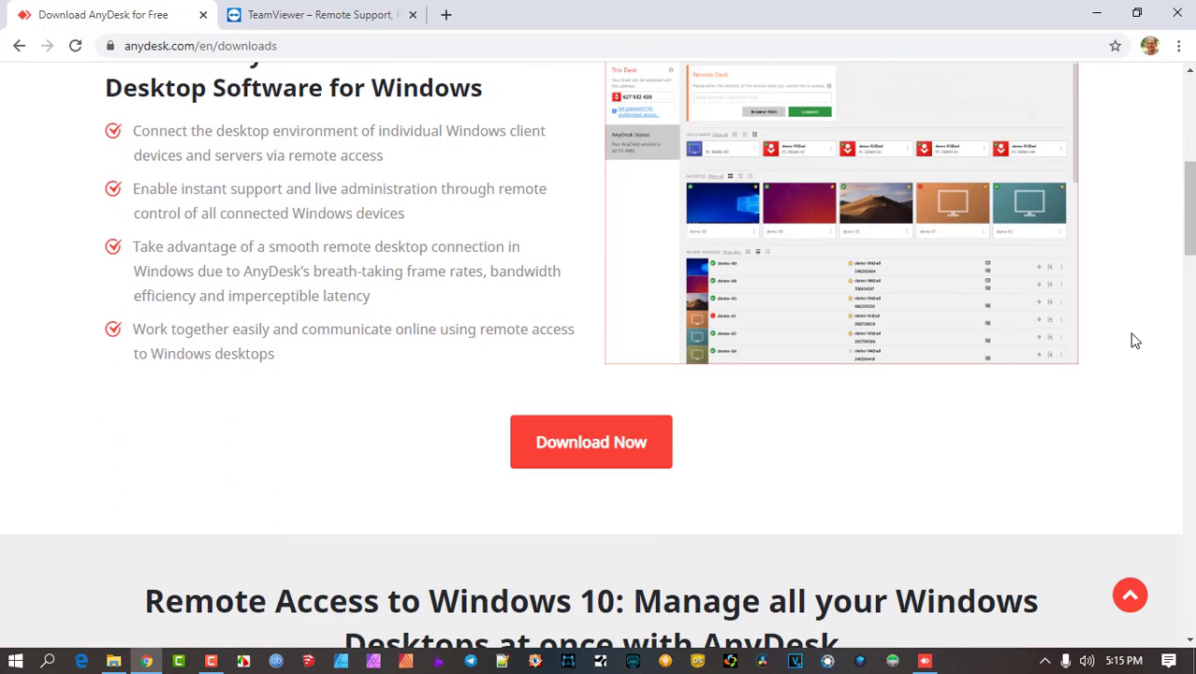
scroll(1134, 340, up, 6)
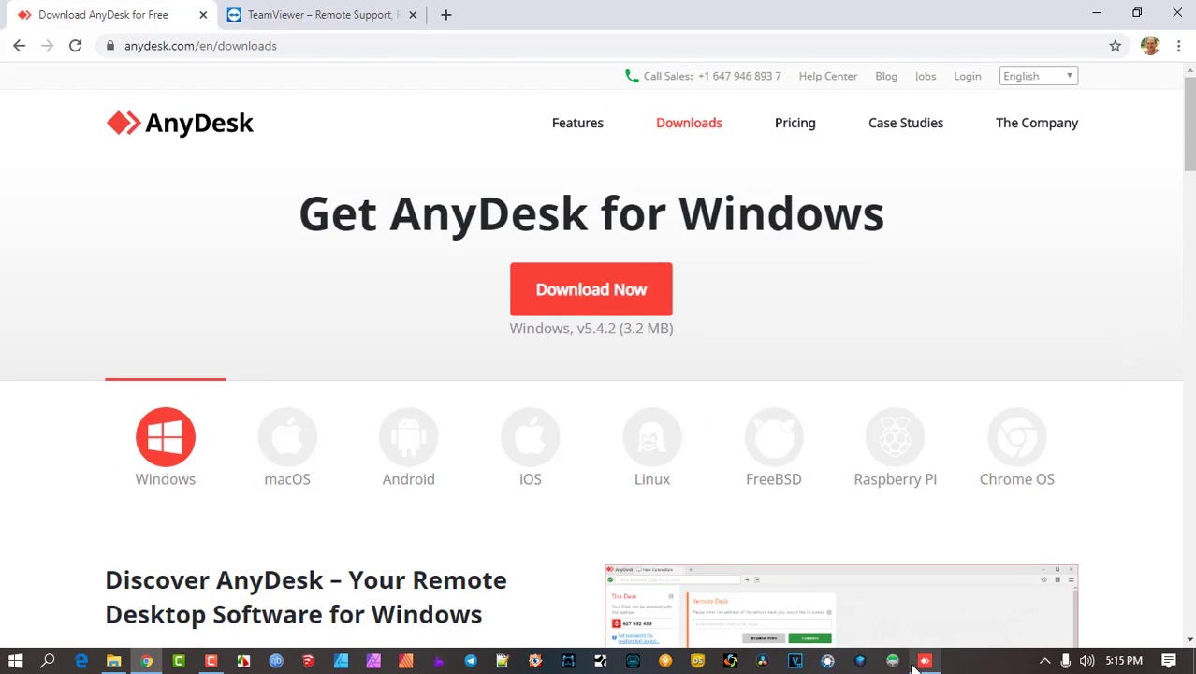
Step: Switch to the AnyDesk application, replace the remote desk address with the phone's AnyDesk address and connect to it
click(926, 662)
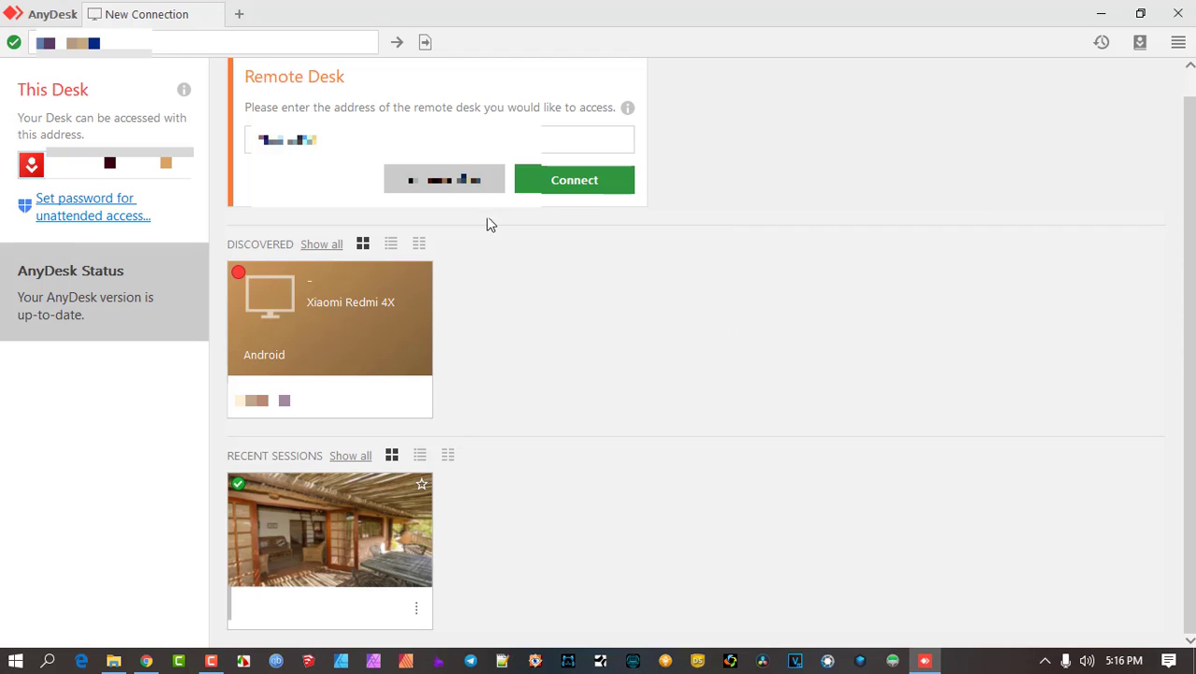
click(353, 141)
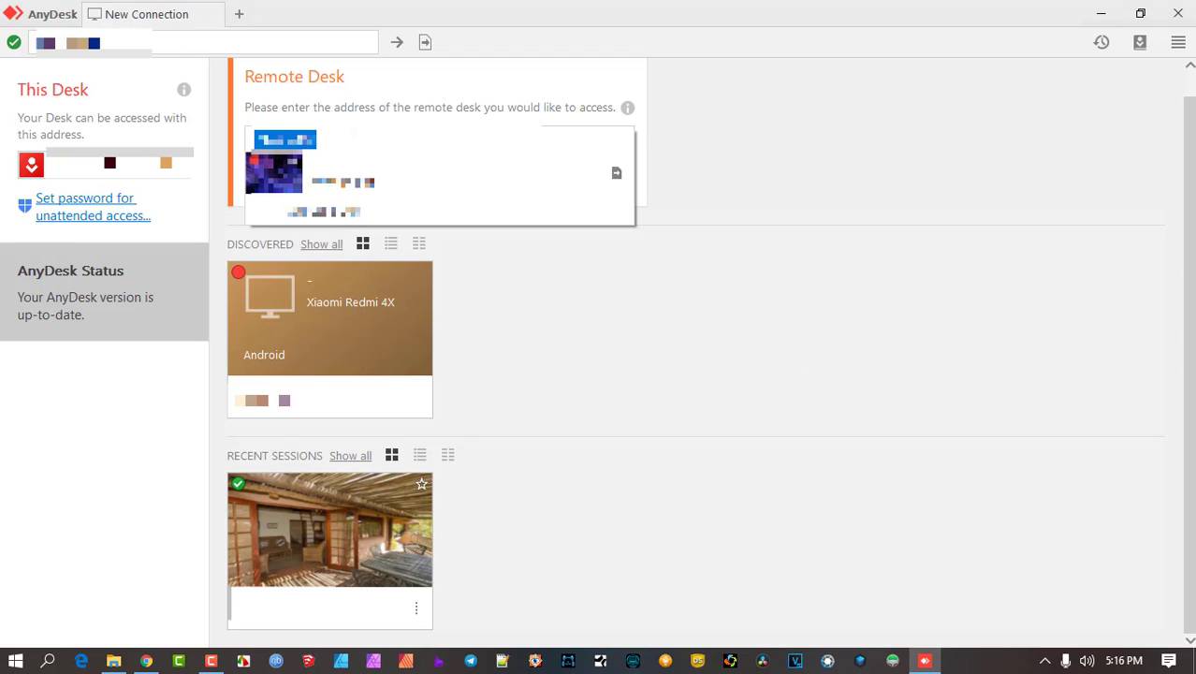
key(BackSpace)
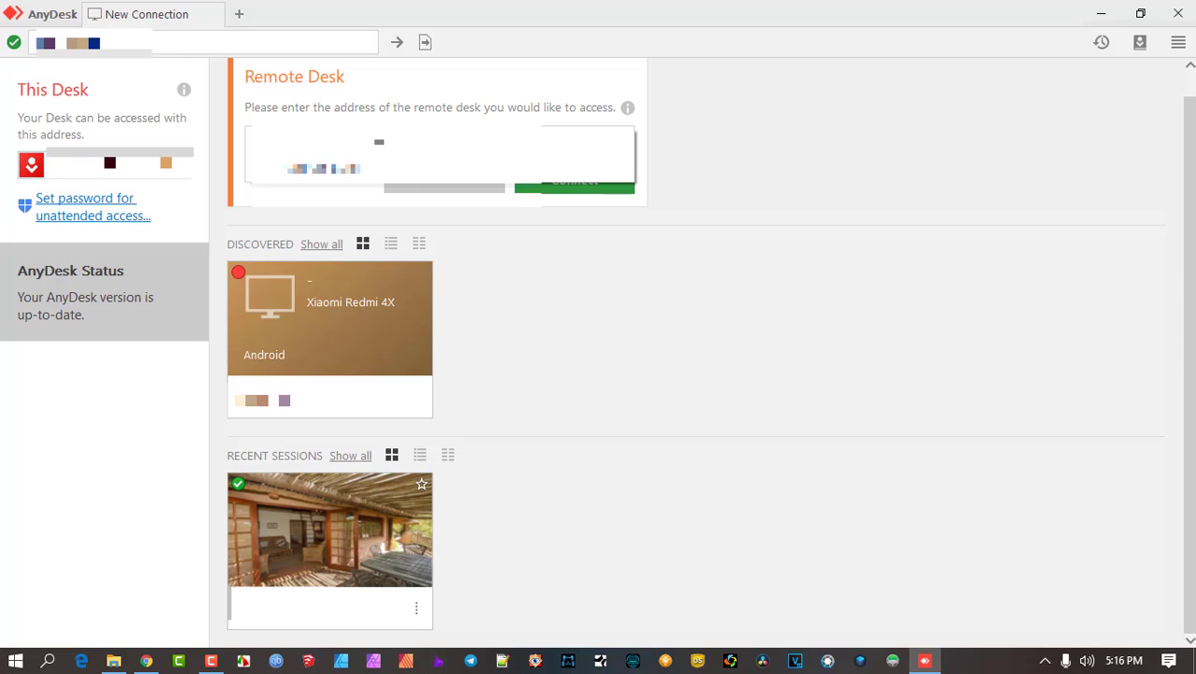
text(1234567890)
key(Return)
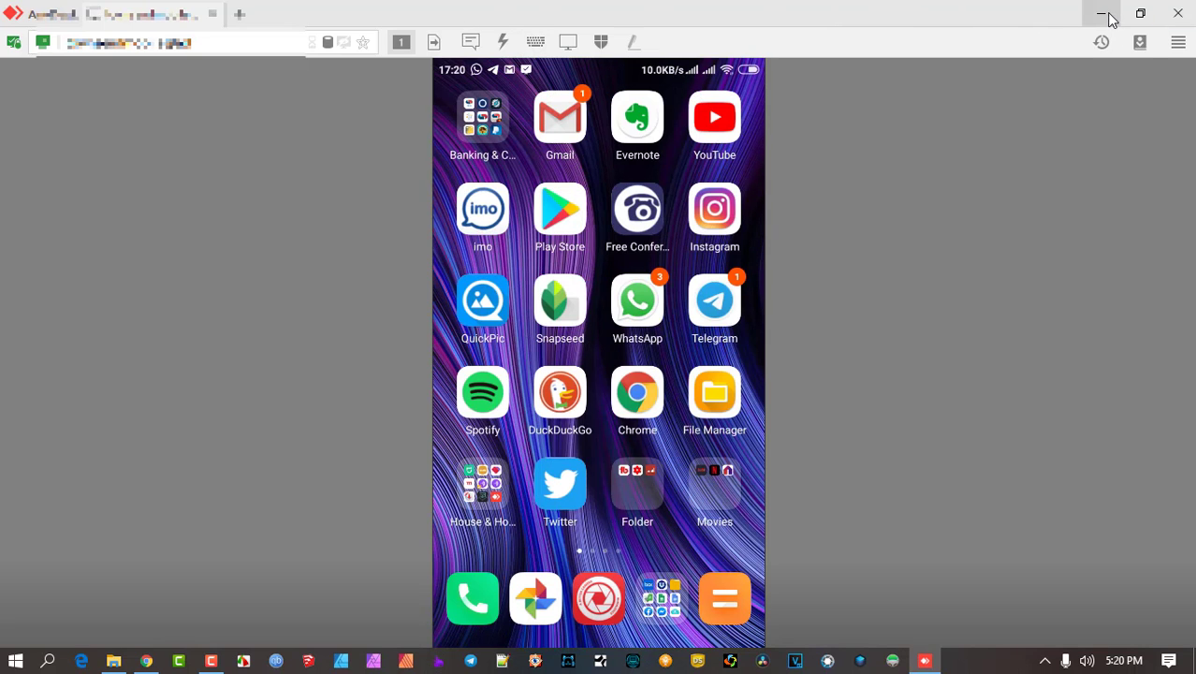
Step: Minimize the remote phone session, open AnyDesk's case studies page in the browser and look through the client references
click(1101, 13)
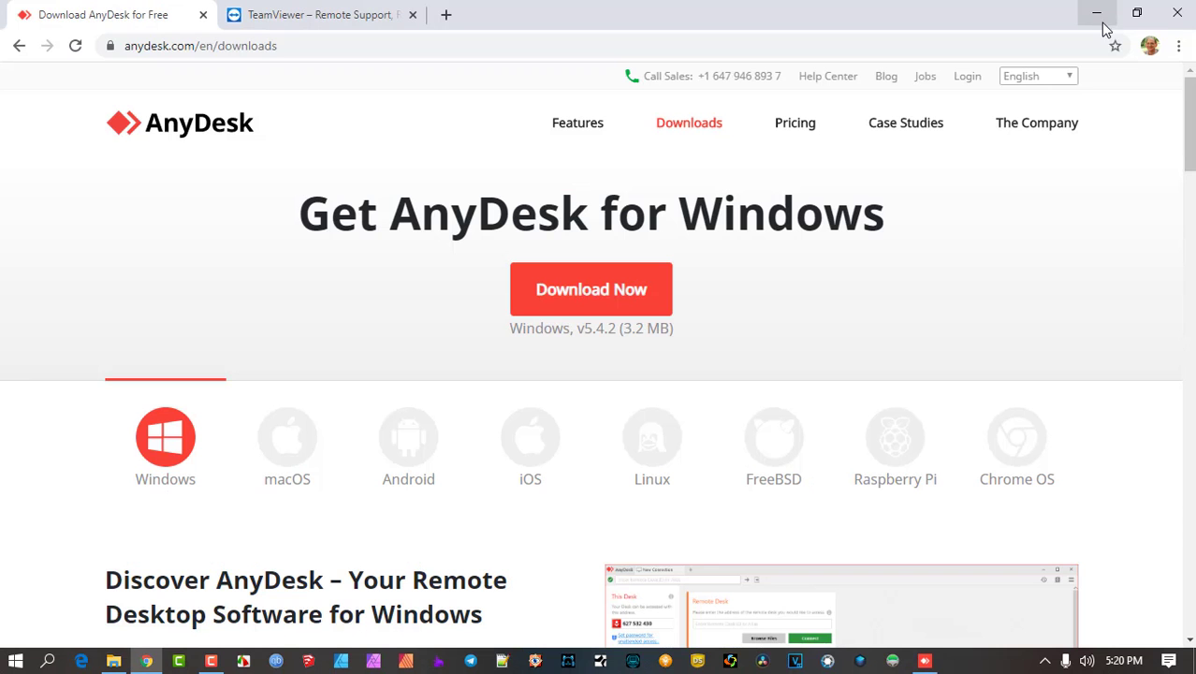
click(907, 131)
scroll(934, 328, down, 2)
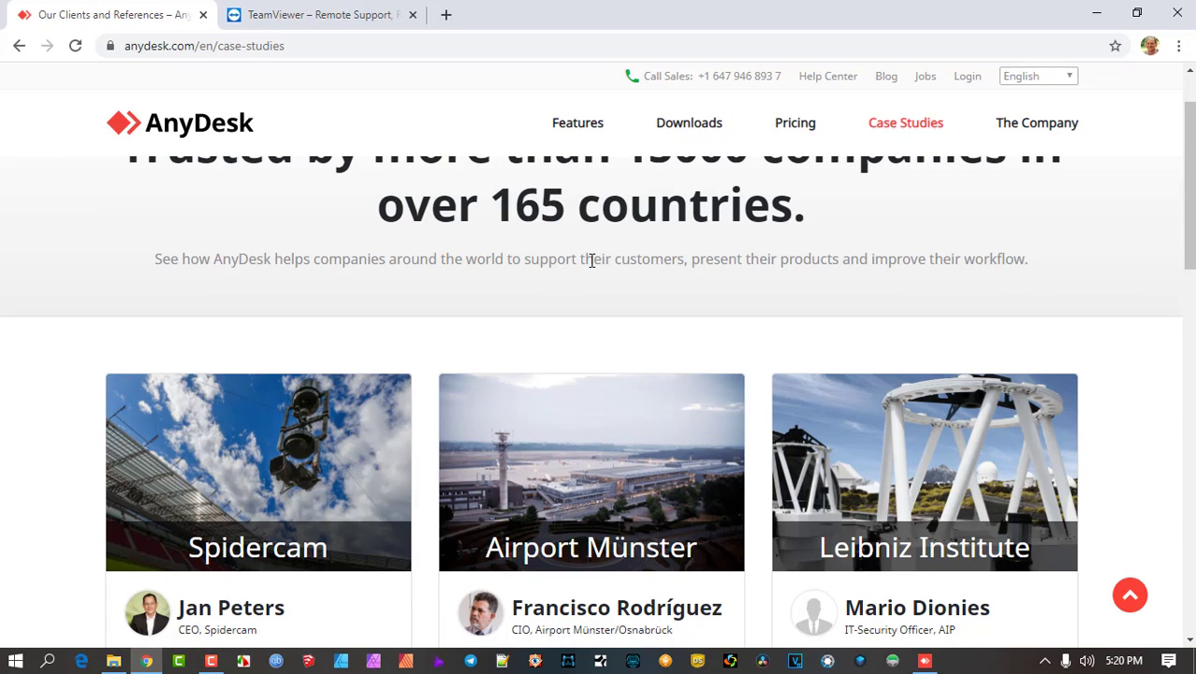
scroll(612, 257, up, 1)
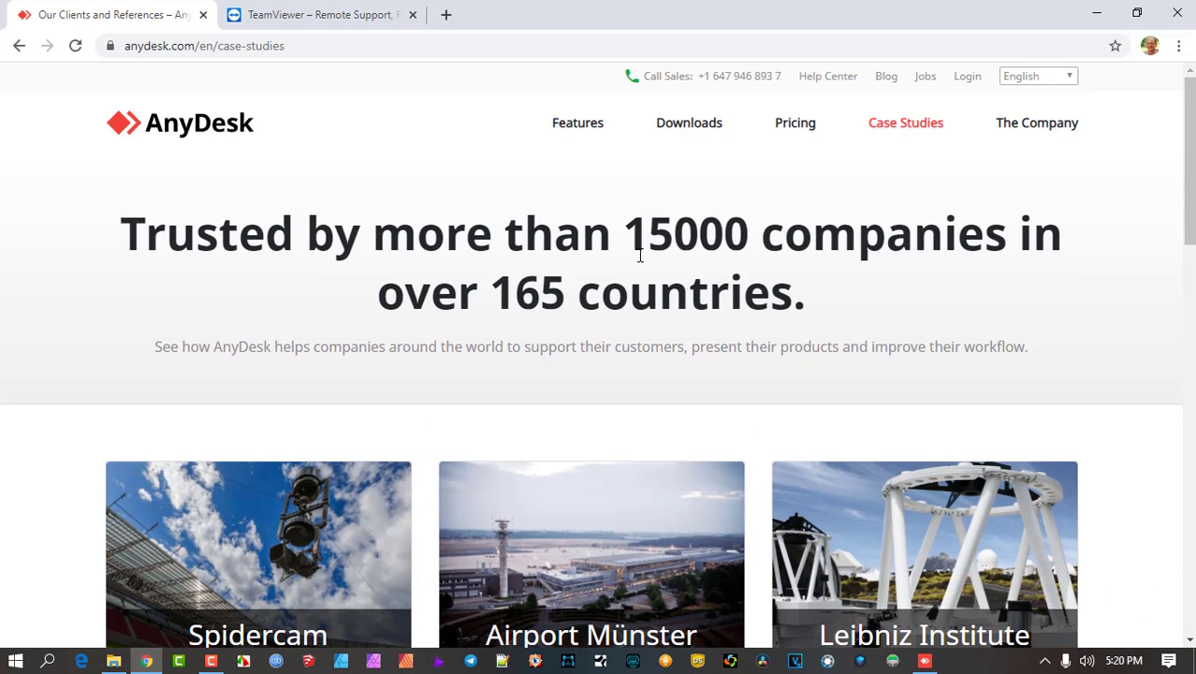
scroll(640, 256, down, 2)
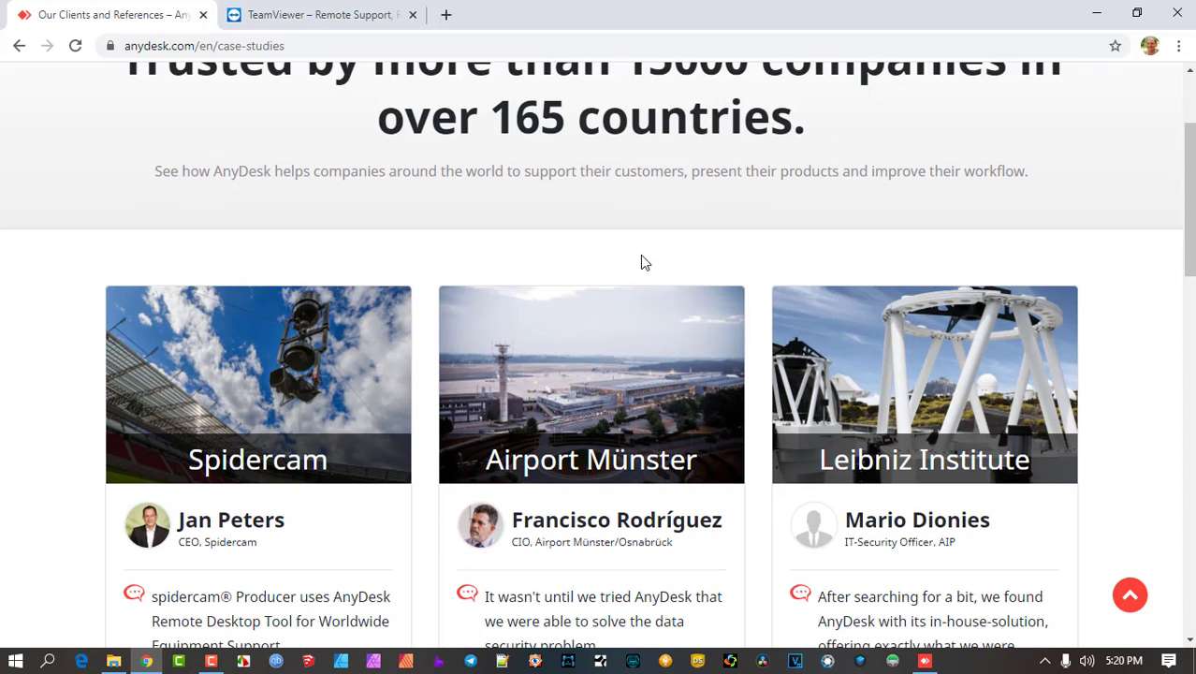
scroll(833, 565, down, 1)
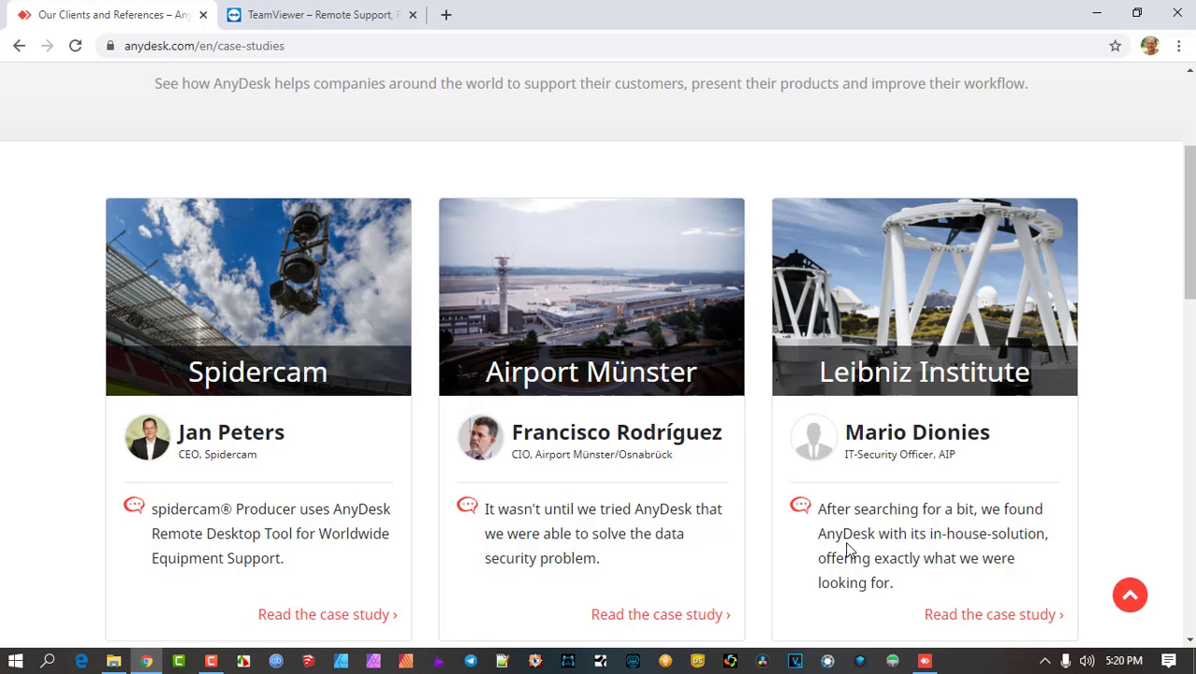
scroll(846, 539, down, 1)
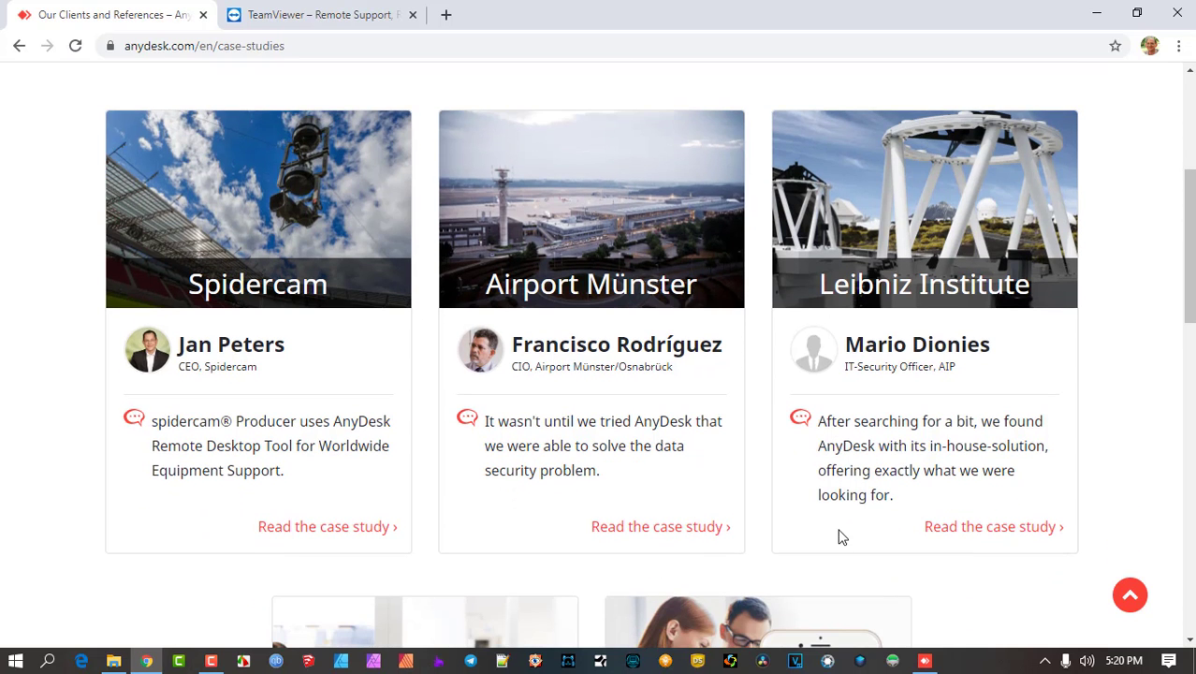
scroll(840, 537, down, 3)
scroll(841, 533, up, 4)
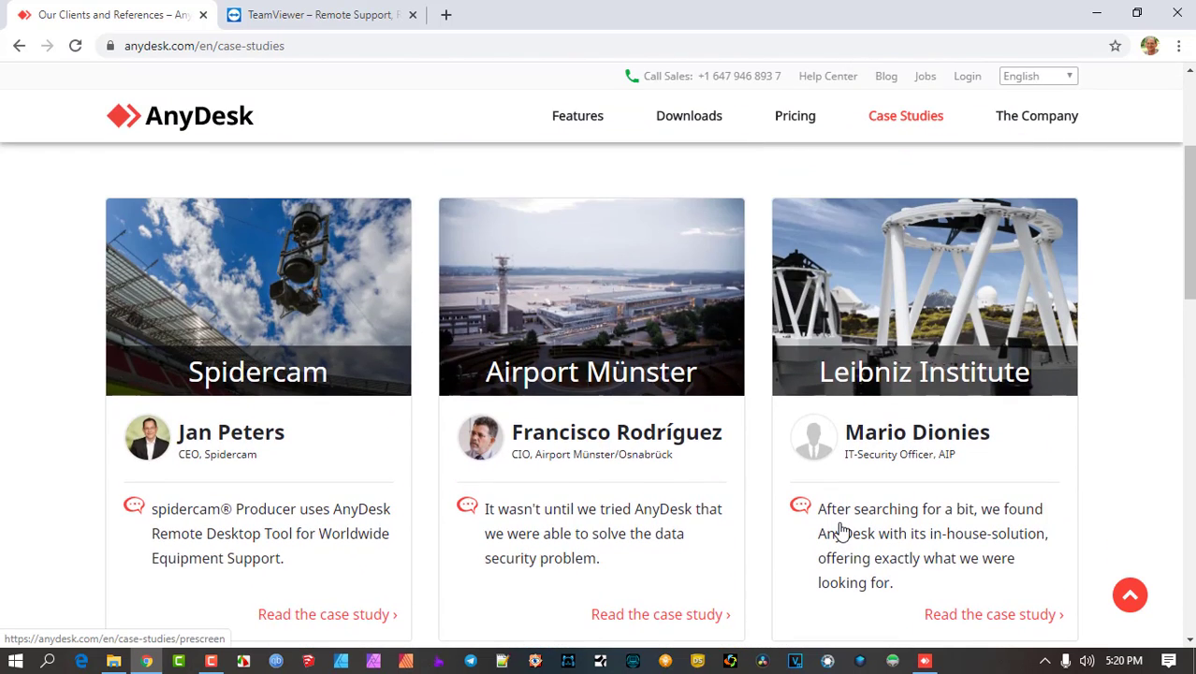
scroll(840, 529, up, 3)
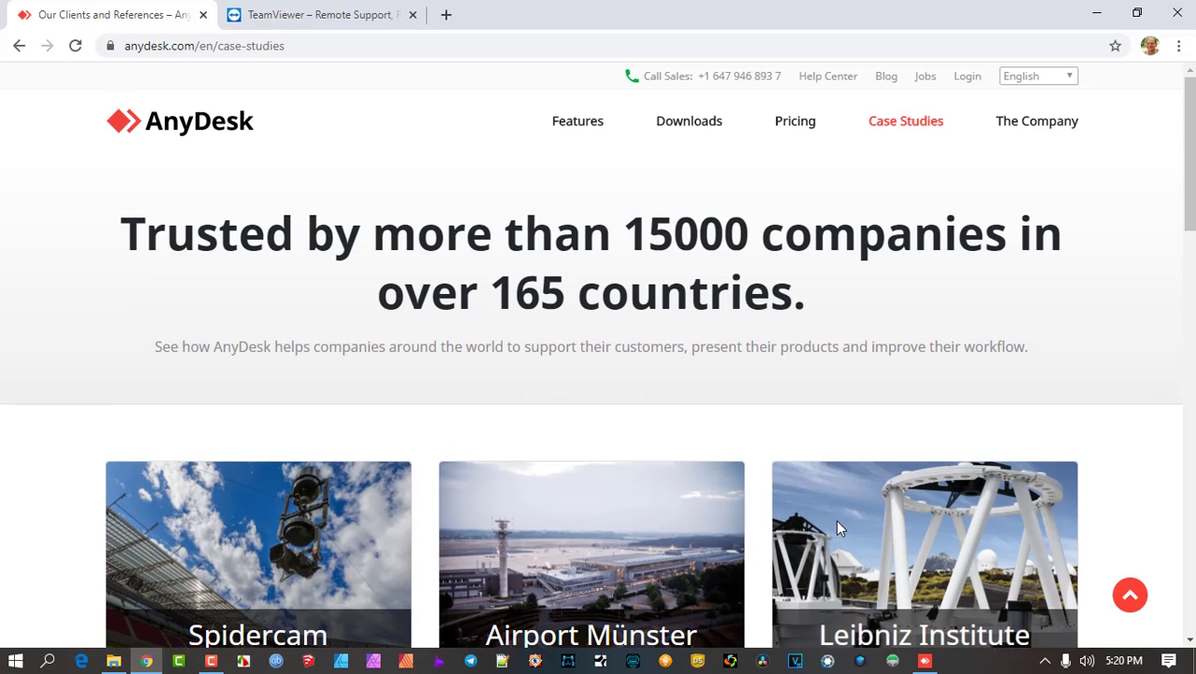
Step: Open AnyDesk's features page, read the Remote Support, Performance, Security and Flexibility sections, and return to the start of the page
click(578, 138)
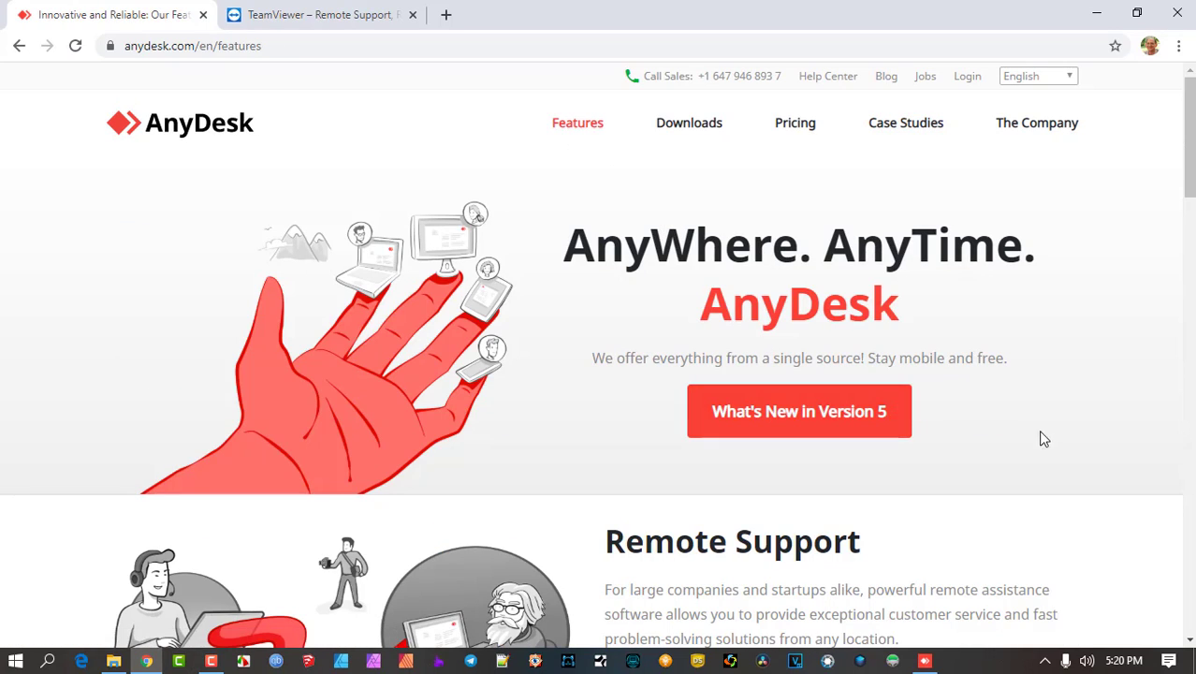
scroll(1042, 436, down, 3)
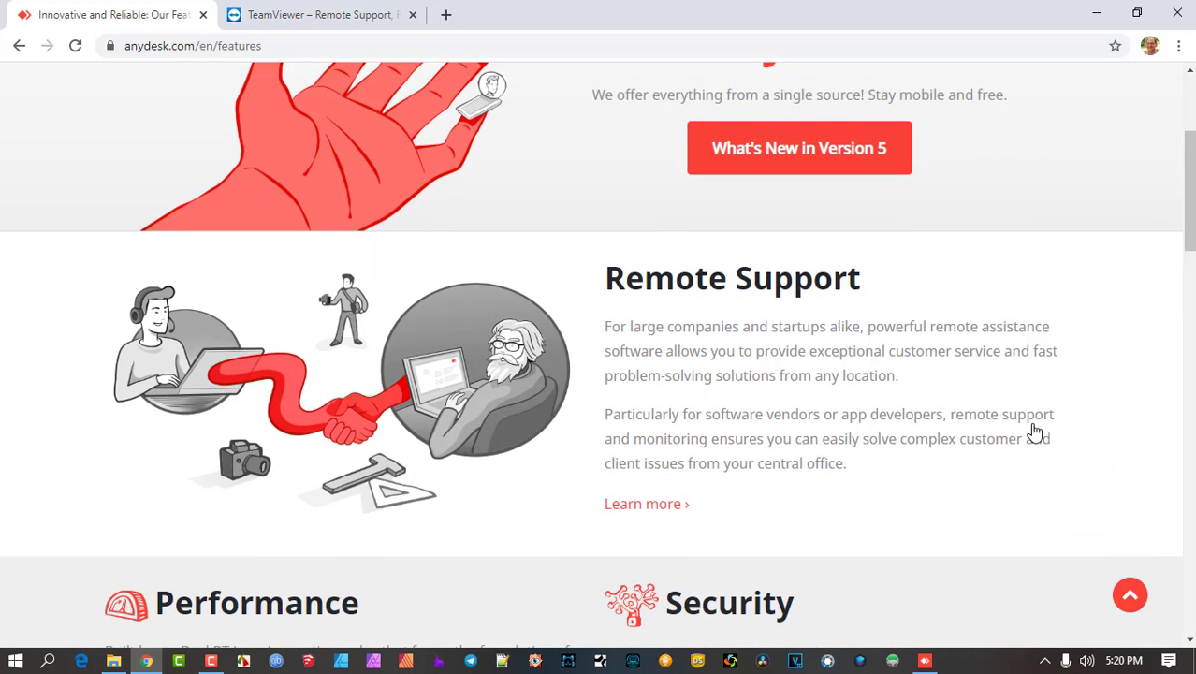
scroll(1035, 432, down, 4)
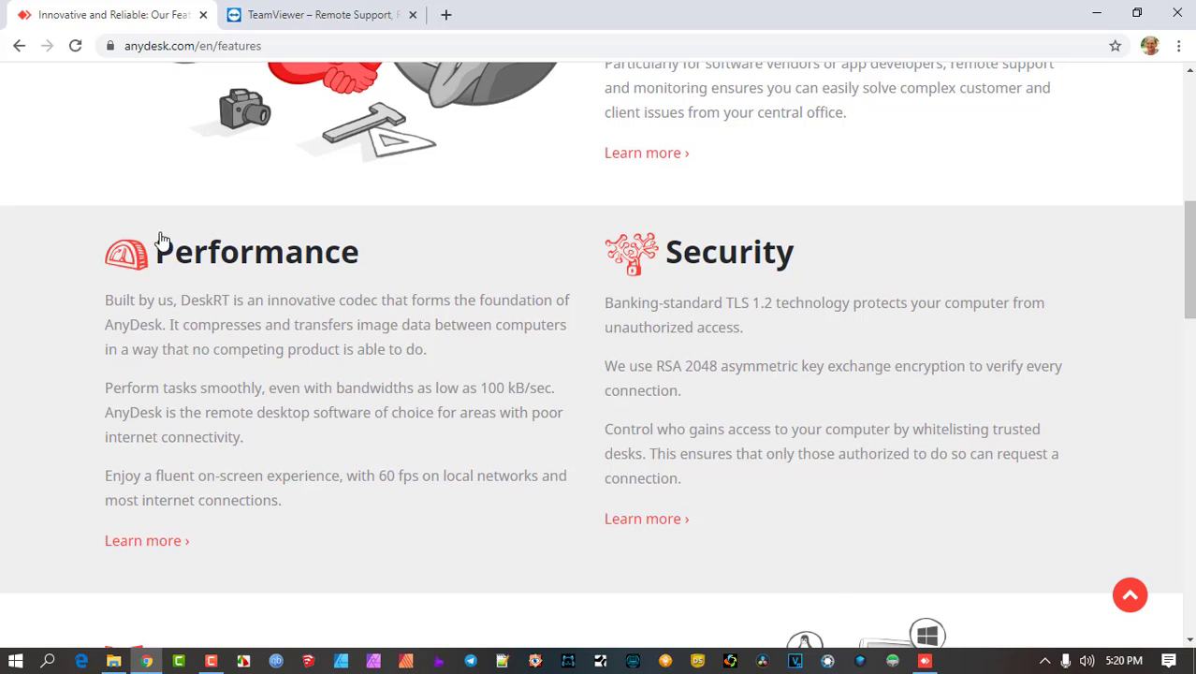
scroll(768, 286, down, 1)
scroll(777, 294, down, 2)
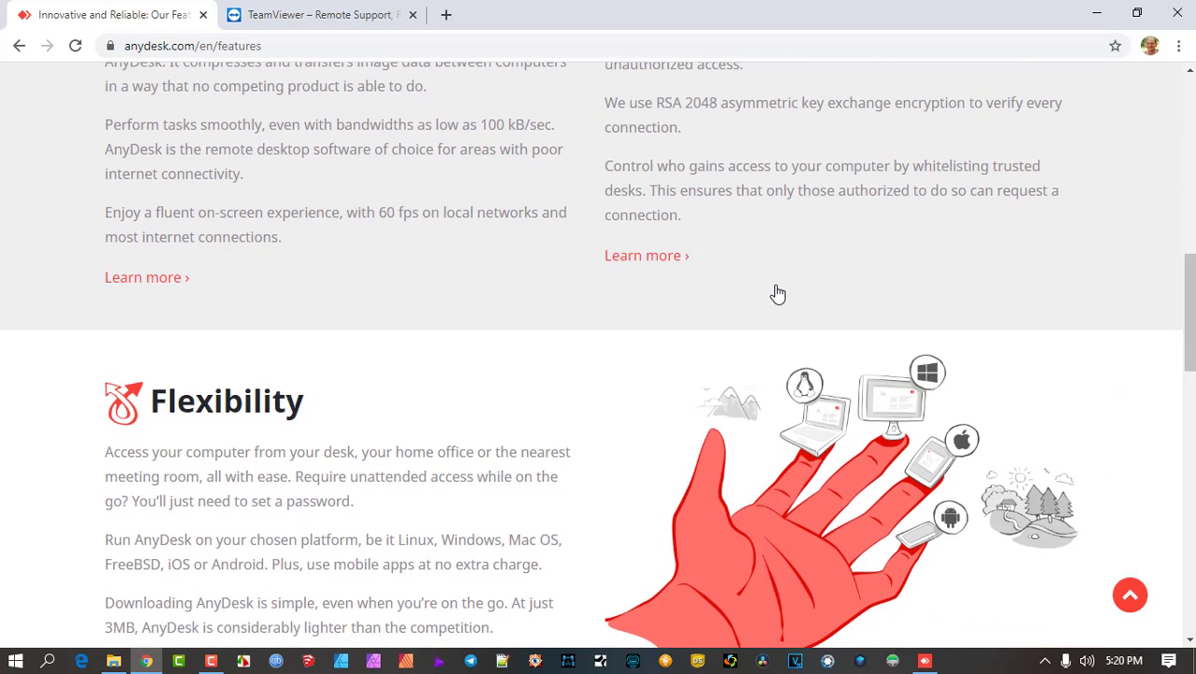
key(Home)
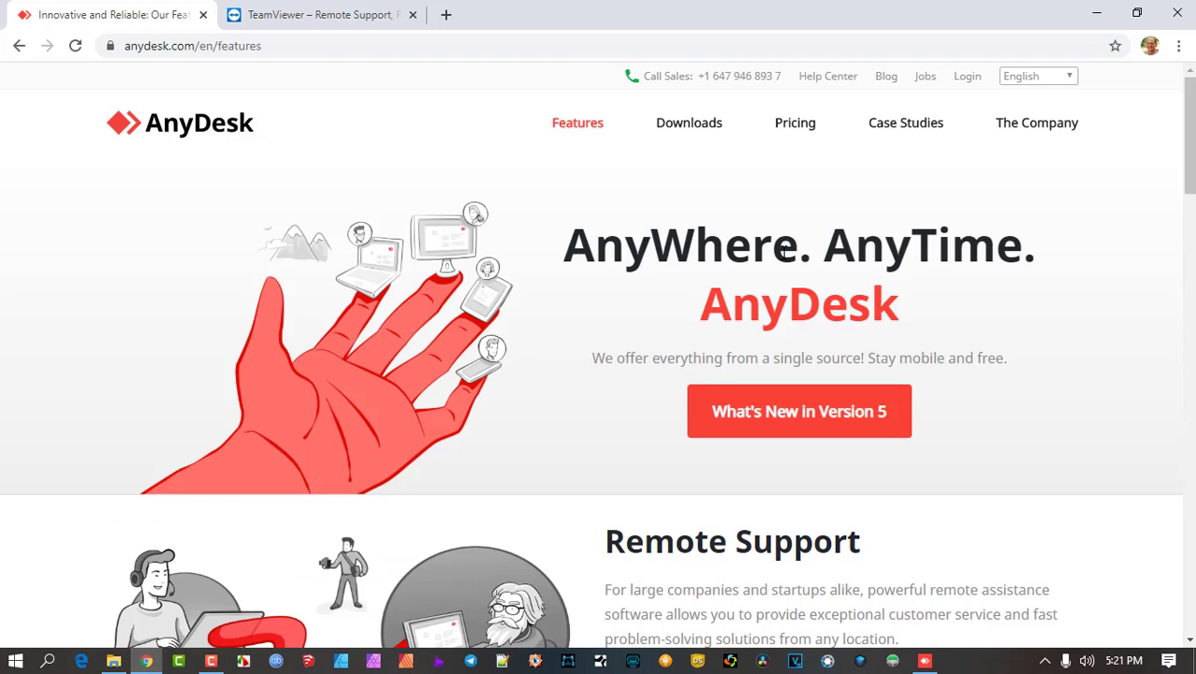